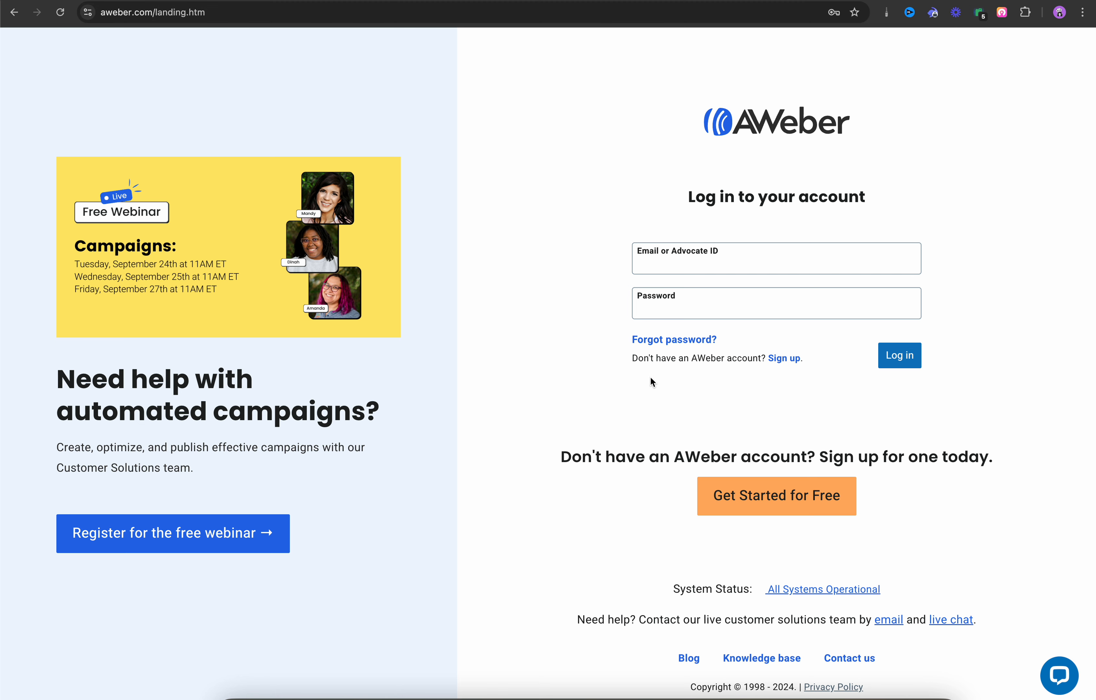
Step: Sign up for a free AWeber account with the user's first name, last name and Gmail address
{"action": "left_click", "coordinate": [788, 360]}
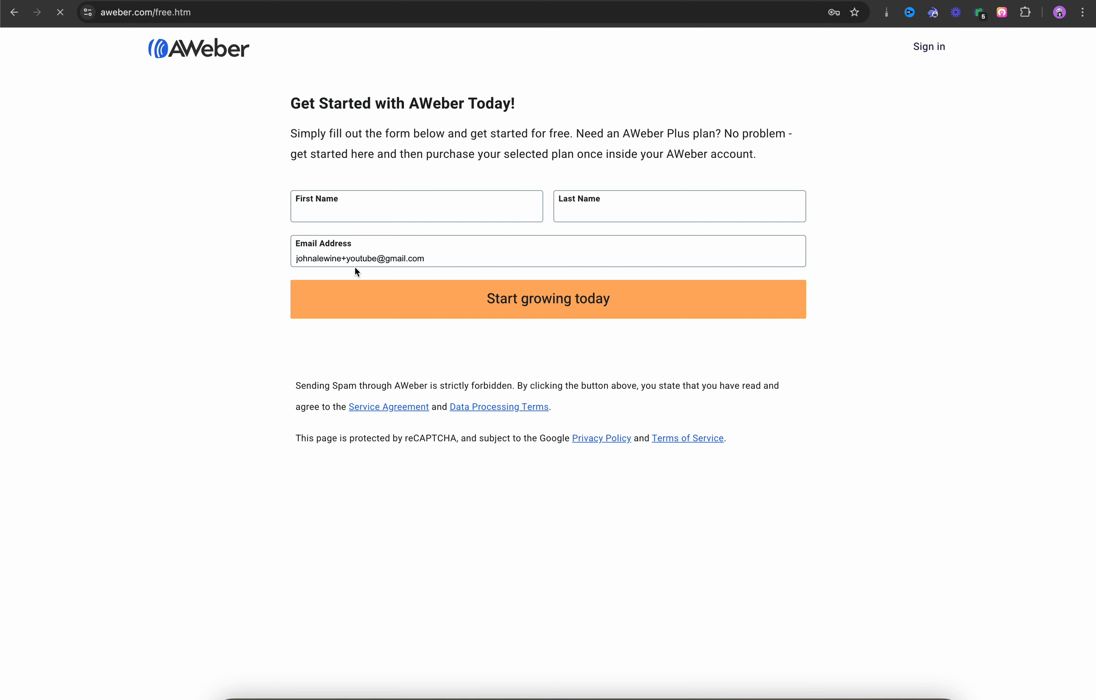
{"action": "left_click", "coordinate": [446, 258]}
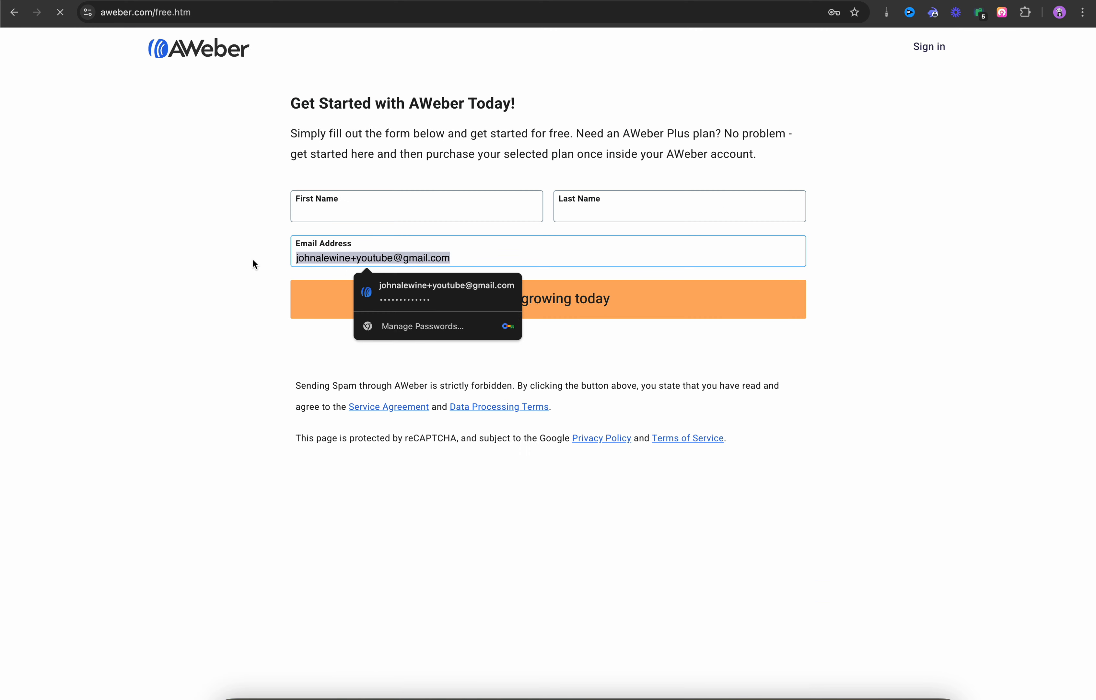
{"action": "key", "text": "BackSpace"}
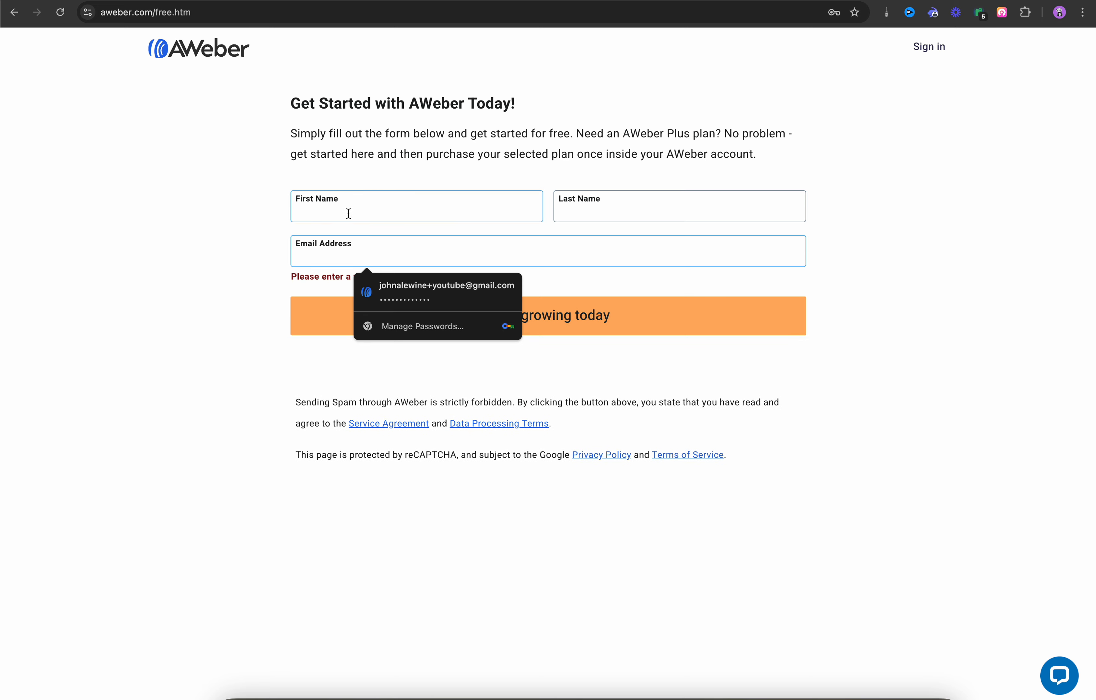
{"action": "left_click", "coordinate": [348, 214]}
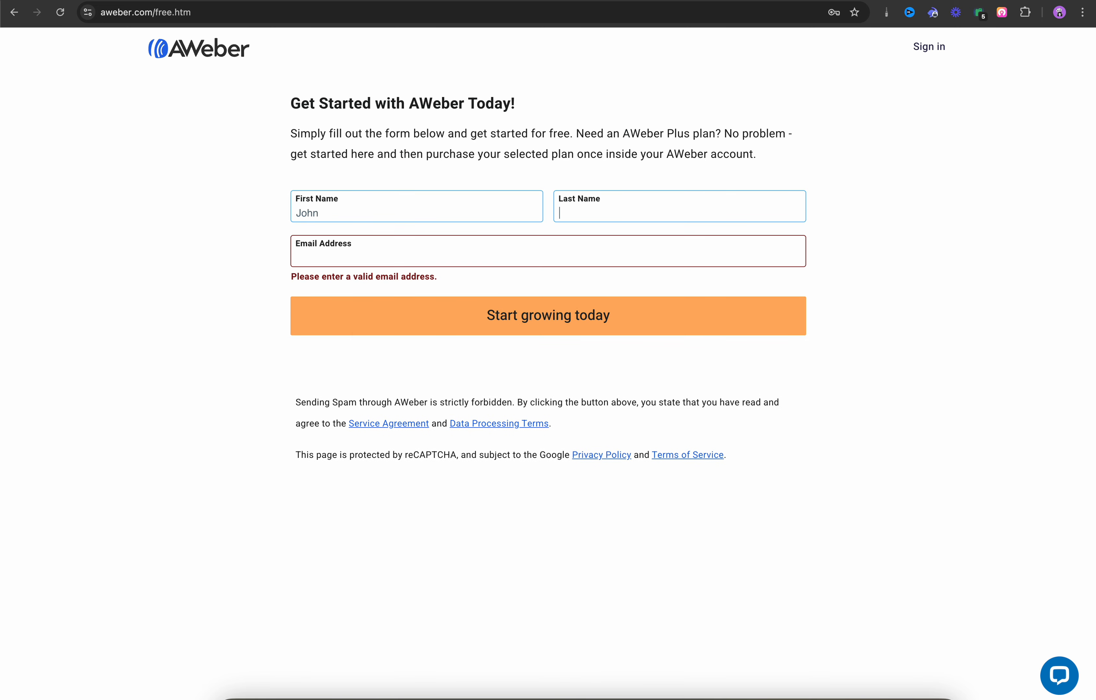
{"action": "key", "text": "Tab"}
{"action": "key", "text": "Tab"}
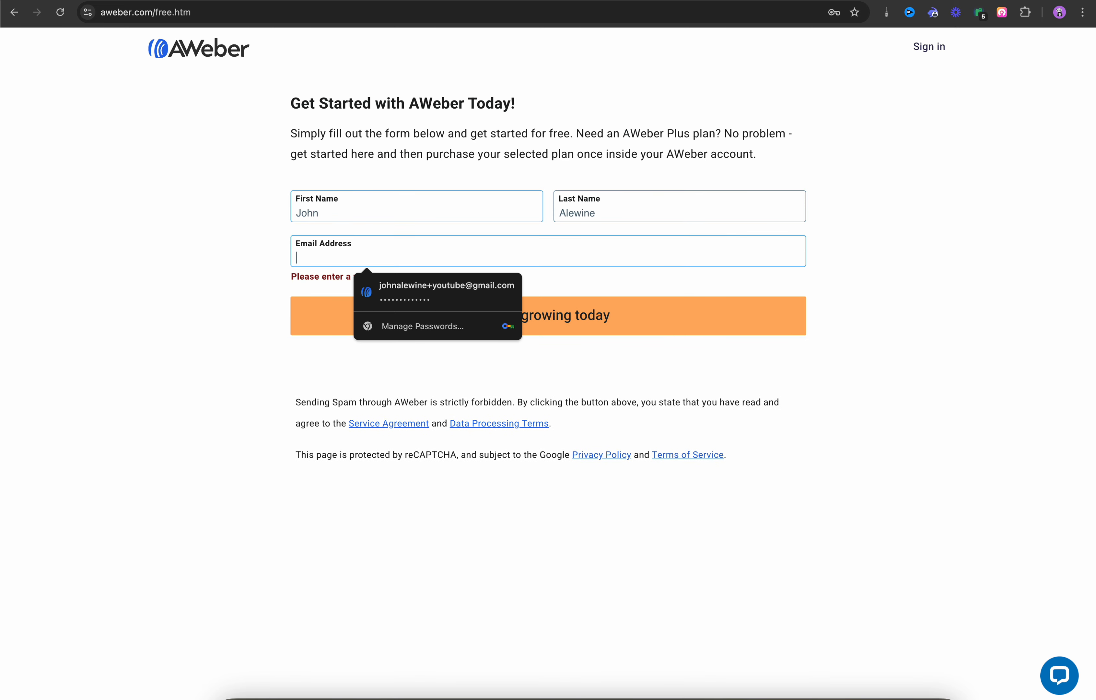
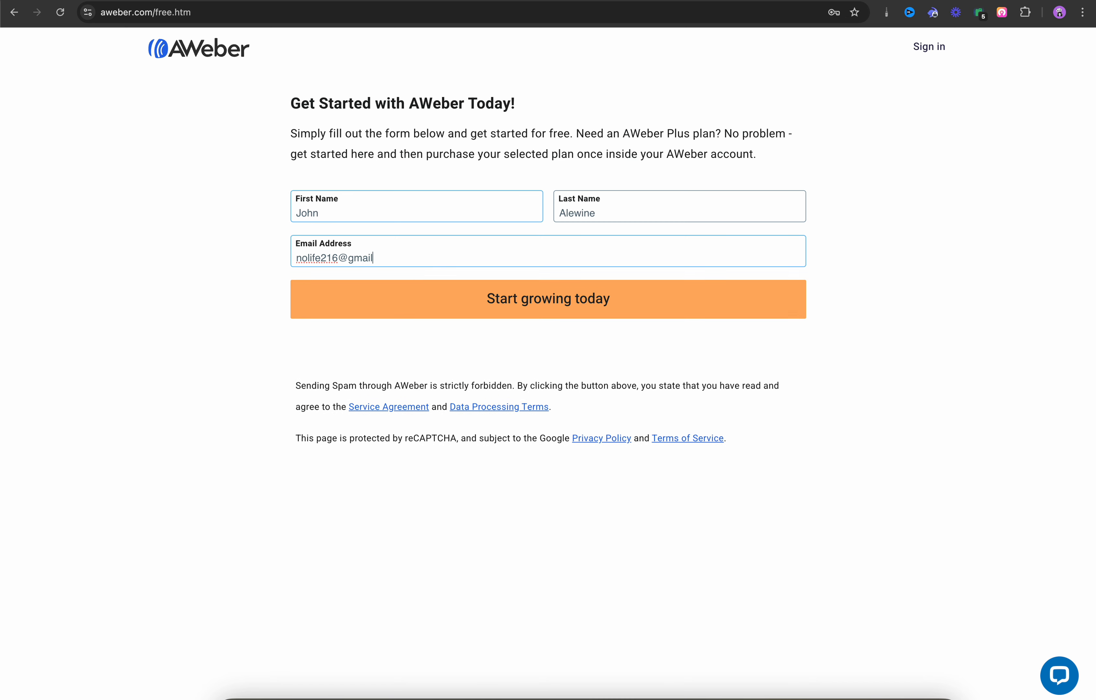
{"action": "left_click", "coordinate": [559, 310]}
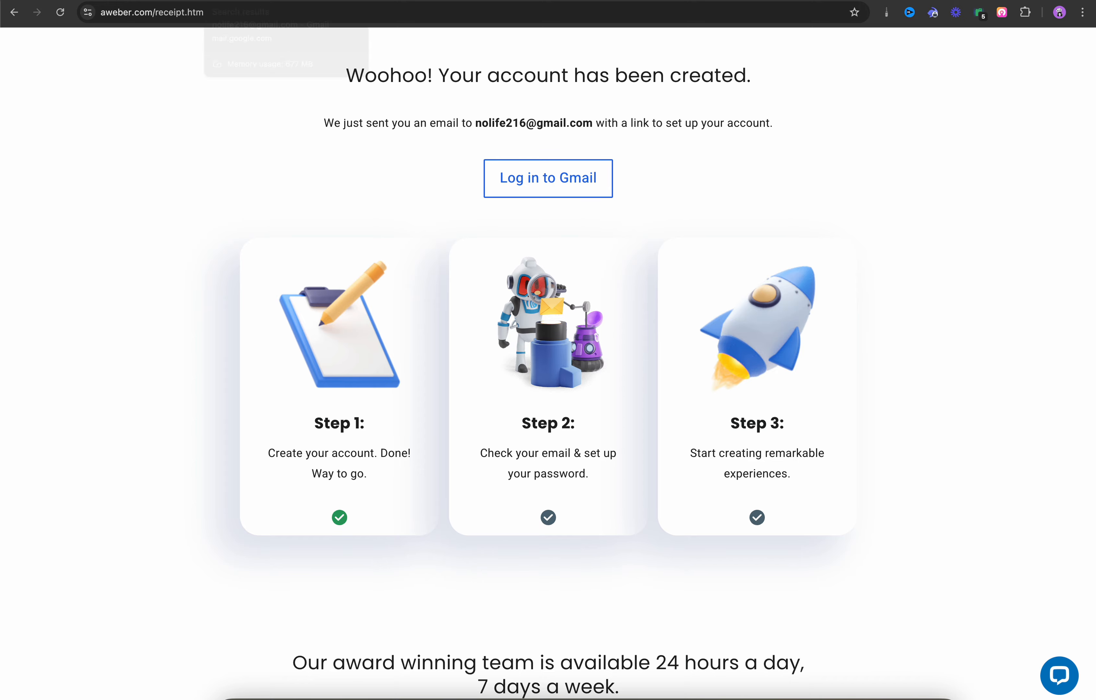
Step: Open the refreshed AWeber 'account is ready' email in Gmail and follow its Get started link
{"action": "left_click", "coordinate": [269, 2]}
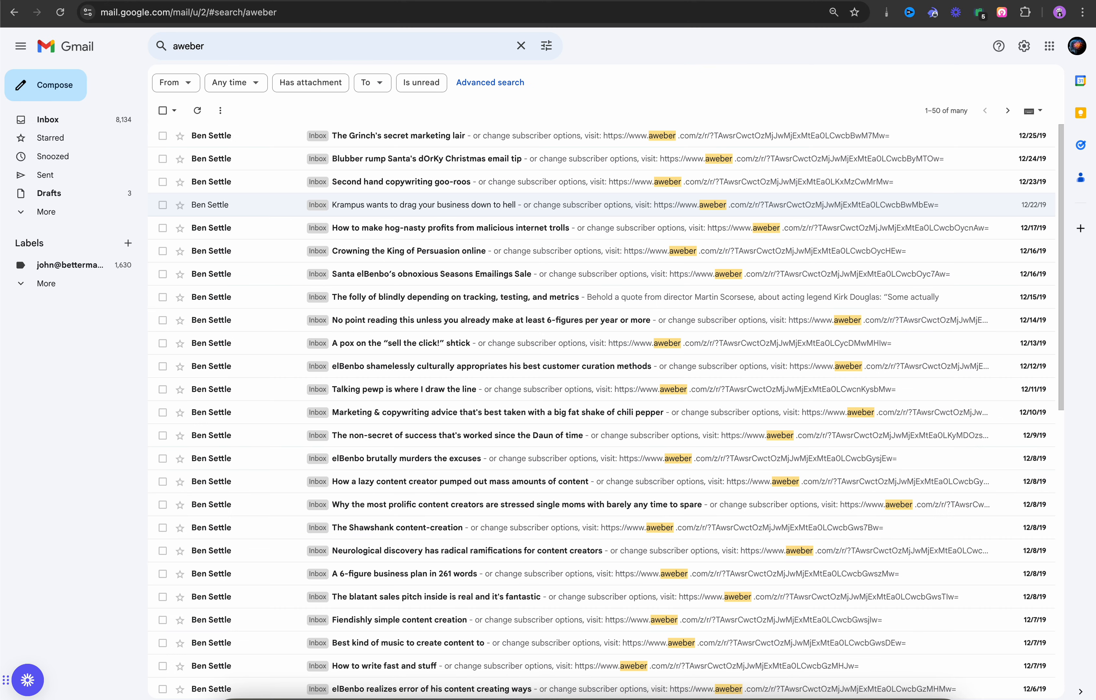
{"action": "left_click", "coordinate": [198, 111]}
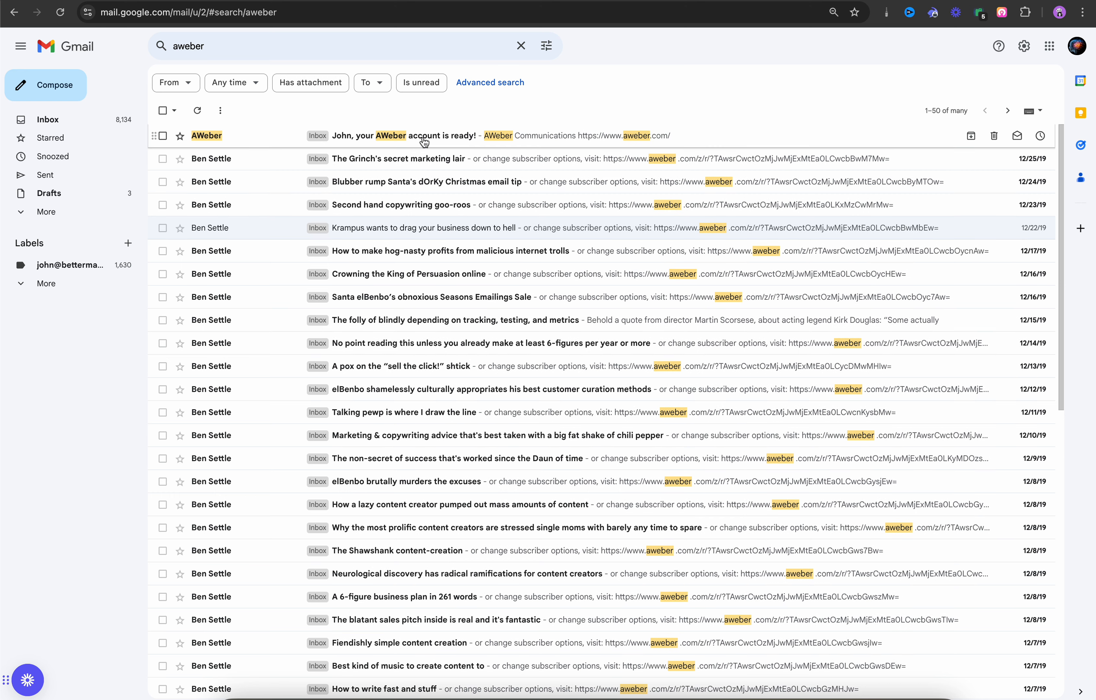
{"action": "left_click", "coordinate": [423, 137]}
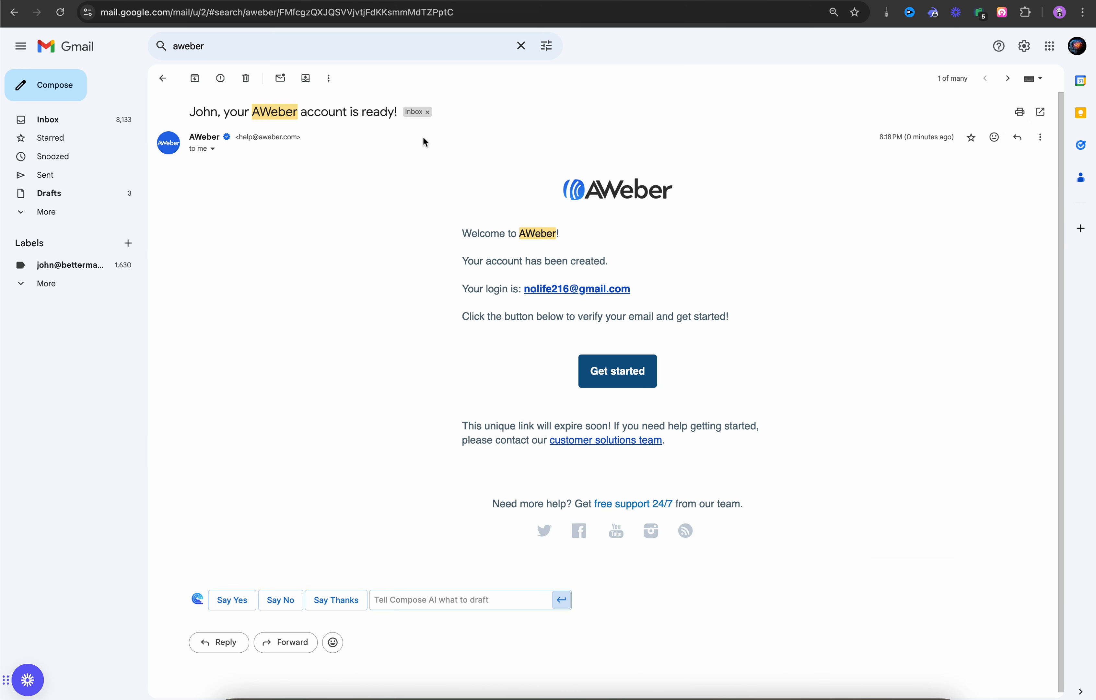
{"action": "left_click", "coordinate": [619, 377]}
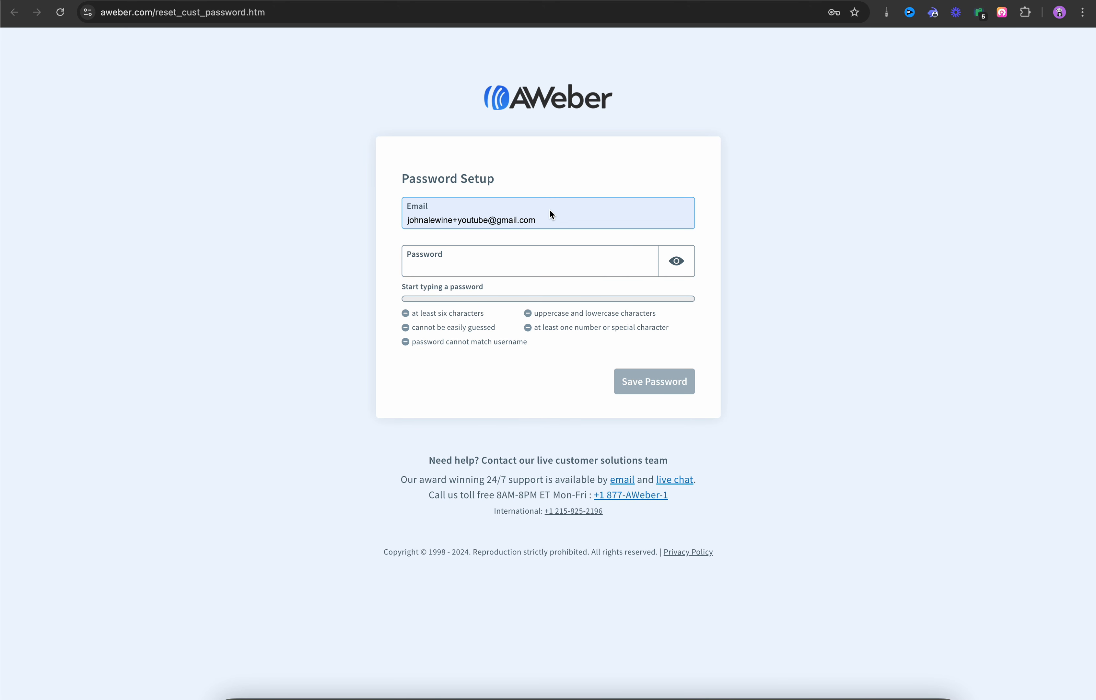
Step: Enter the sign-up Gmail address and a strong account password, then save the password
{"action": "triple_click", "coordinate": [548, 220]}
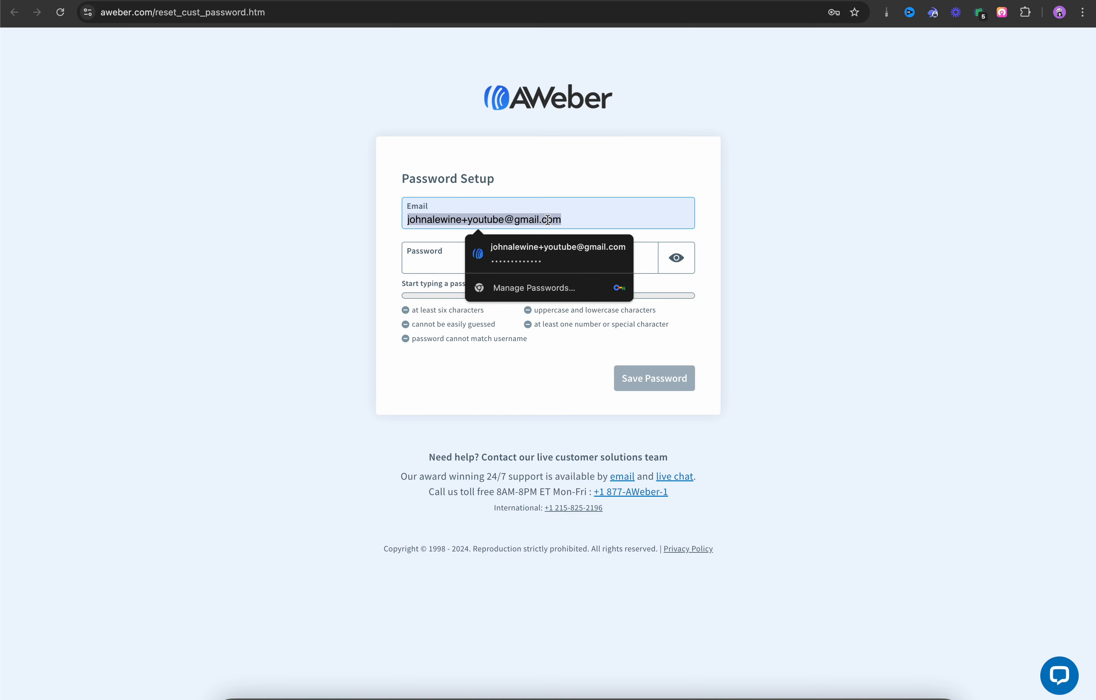
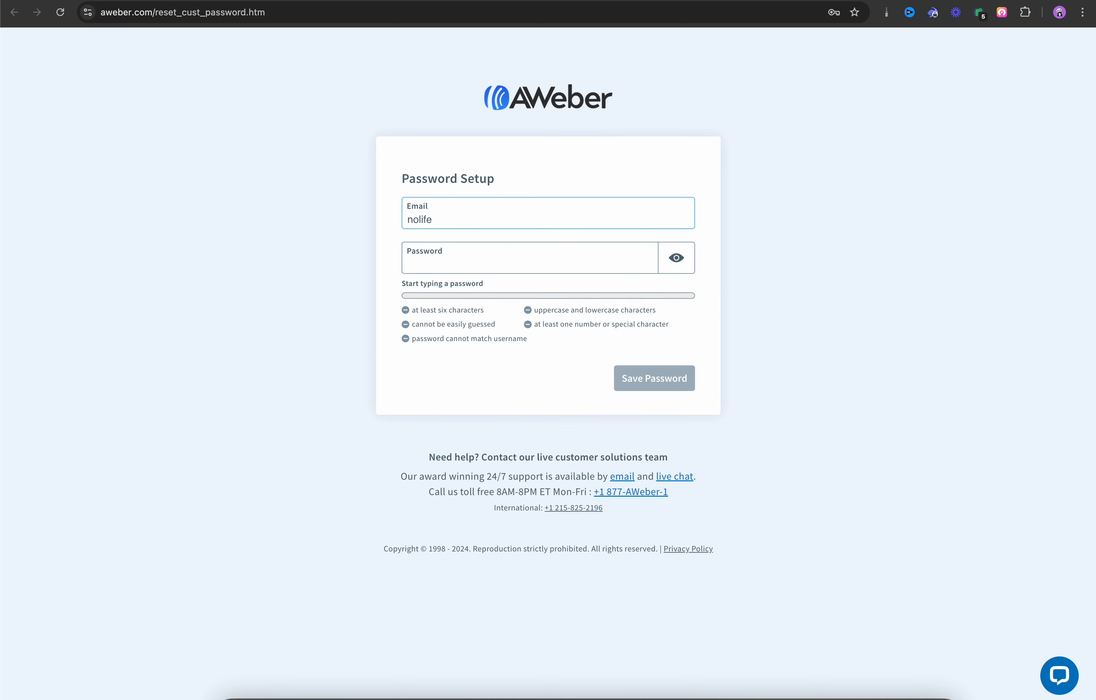
{"action": "key", "text": "Tab"}
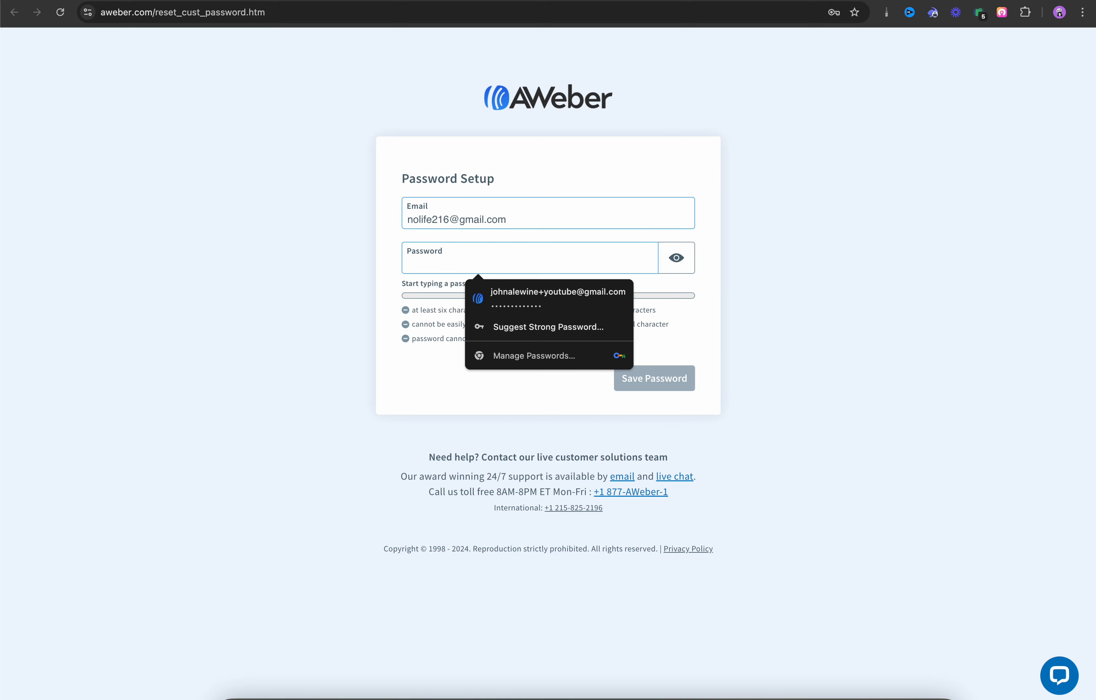
{"action": "type", "text": "••••••••••••"}
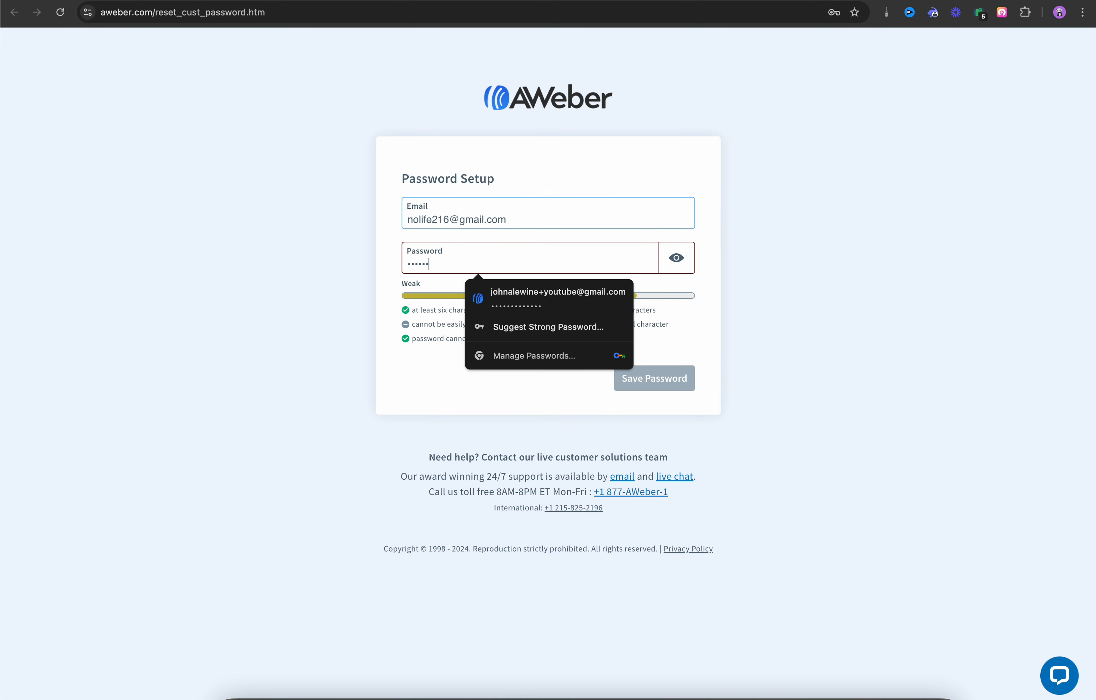
{"action": "type", "text": "•"}
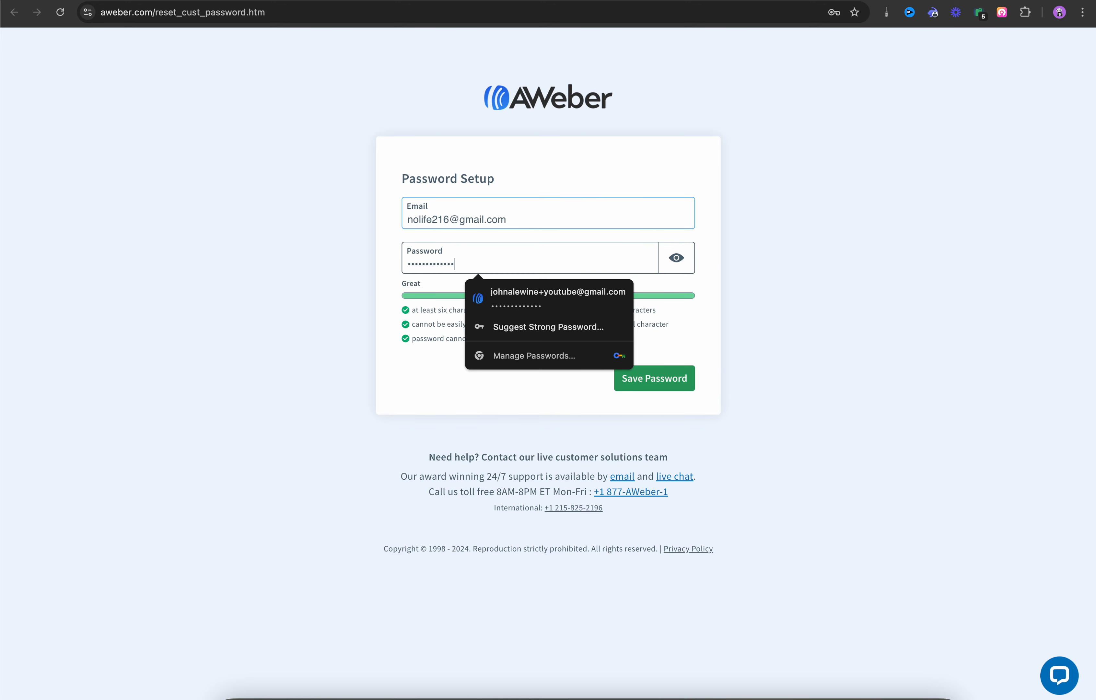
{"action": "left_click", "coordinate": [718, 267]}
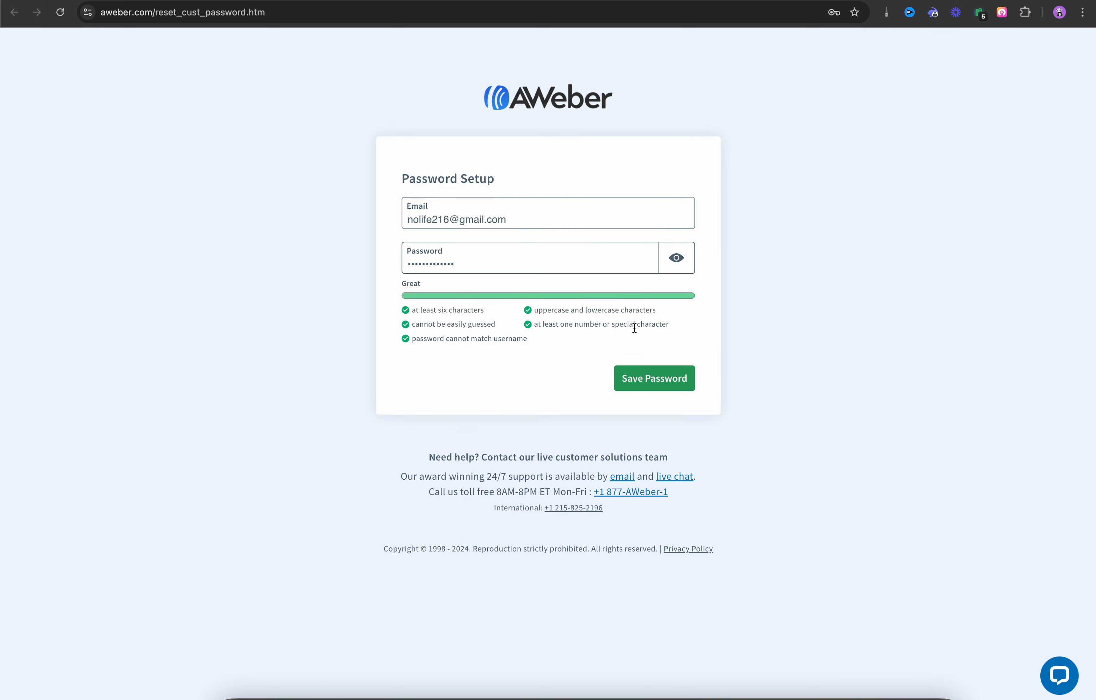
{"action": "left_click", "coordinate": [655, 380]}
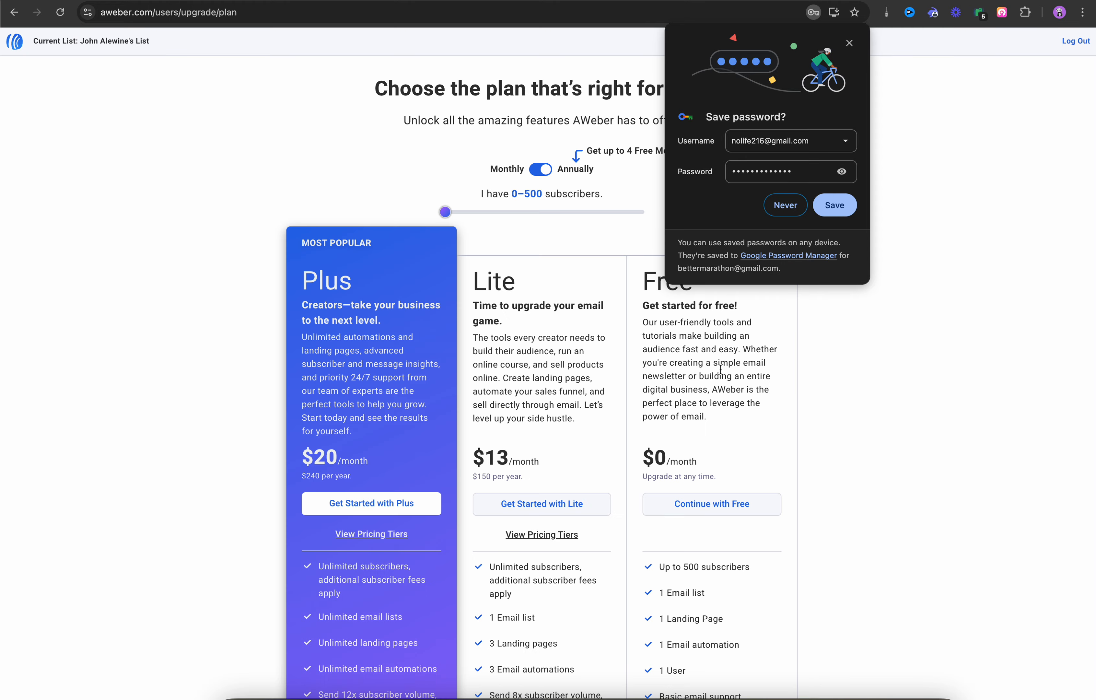
Step: Answer Chrome's save-password bubble and continue with the Free plan
{"action": "left_click", "coordinate": [839, 211]}
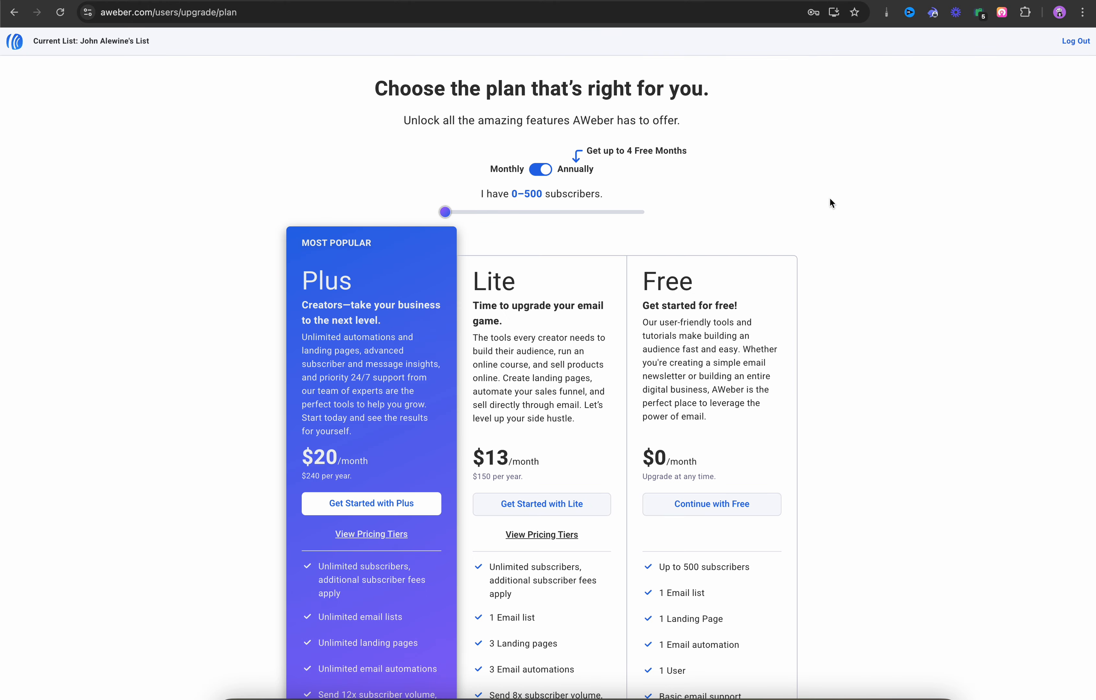
{"action": "scroll", "coordinate": [829, 207], "scroll_direction": "down", "scroll_amount": 5}
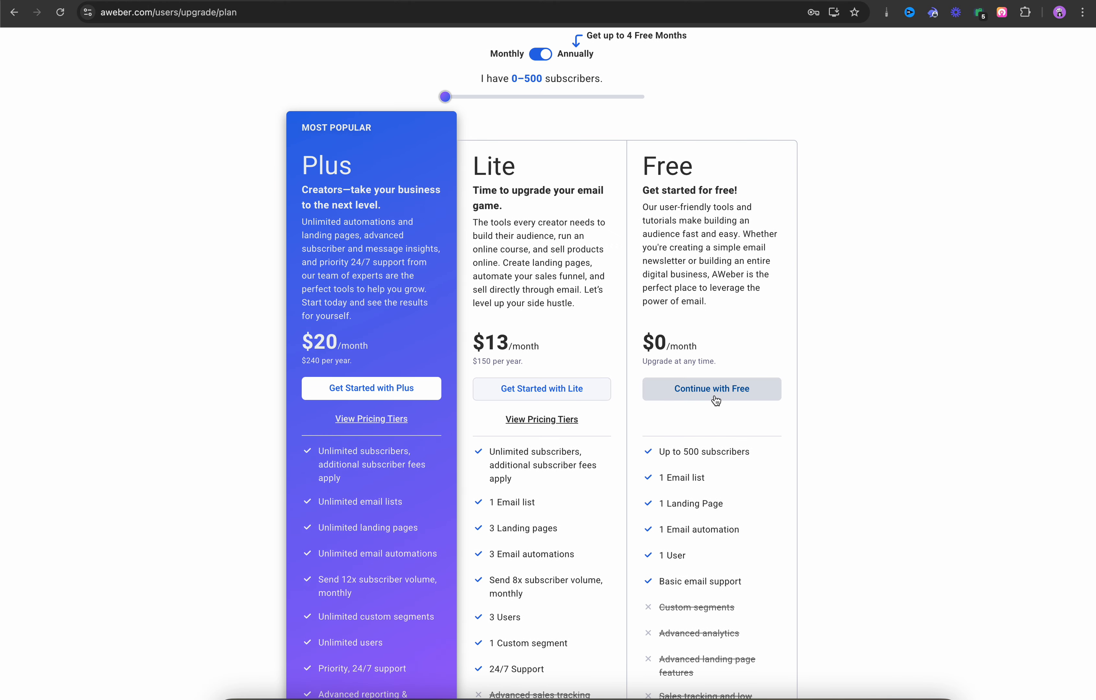
{"action": "scroll", "coordinate": [715, 400], "scroll_direction": "up", "scroll_amount": 1}
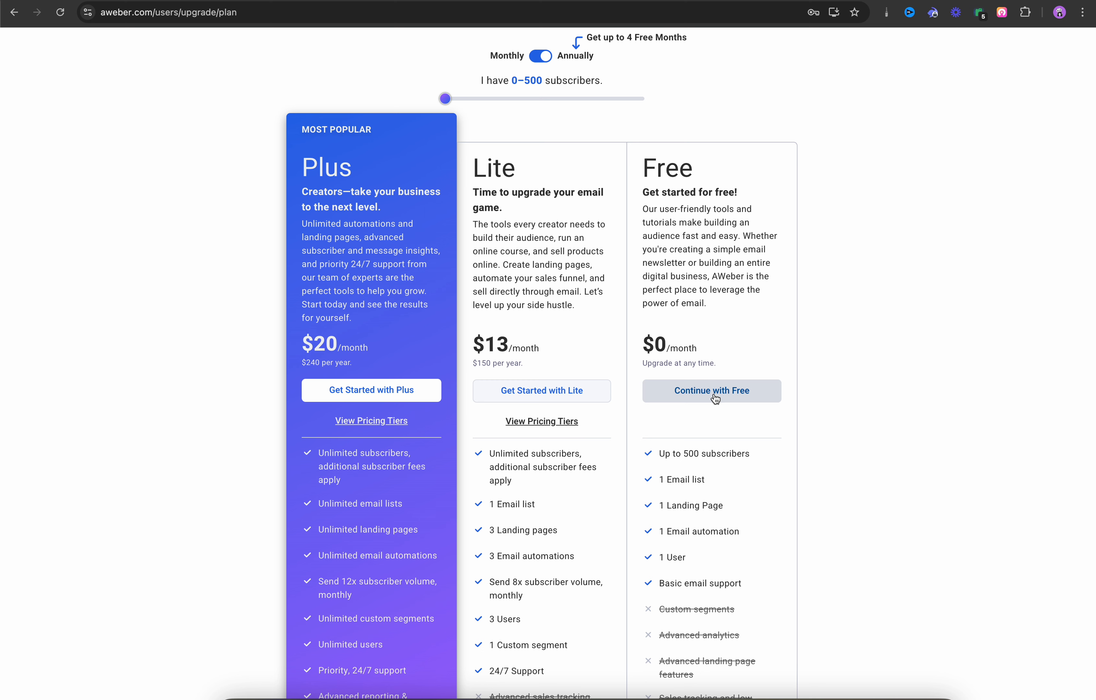
{"action": "left_click", "coordinate": [715, 400]}
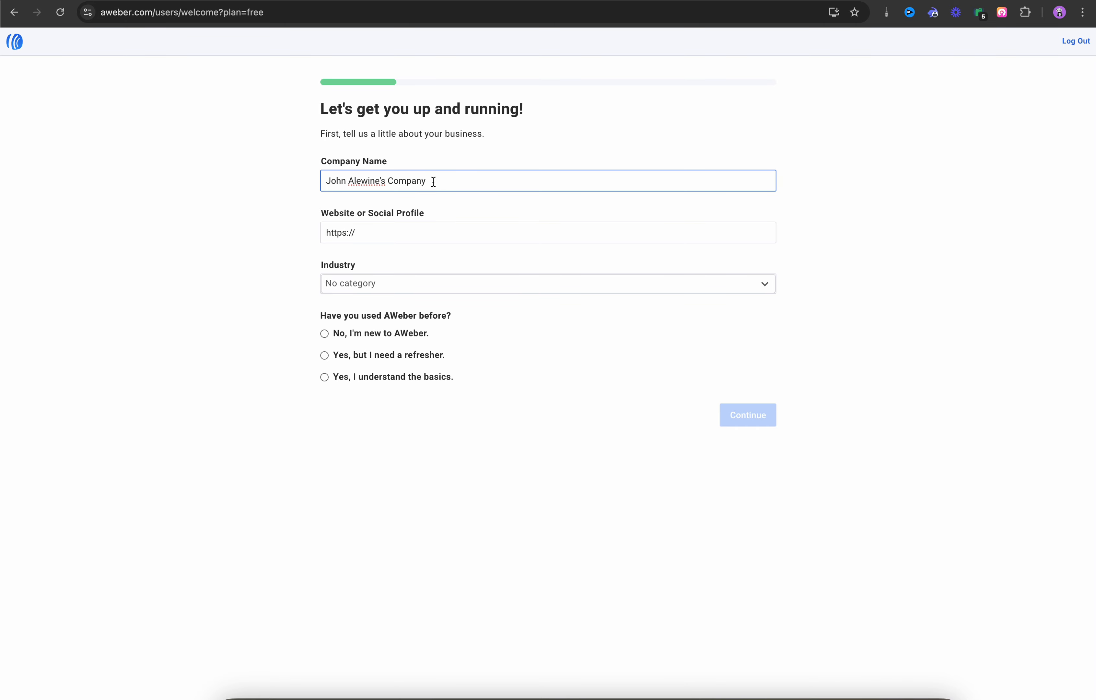
Step: Set the company name to HVAC, mark new to AWeber, and choose 'Yes, I understand the basics.'
{"action": "left_click_drag", "start_coordinate": [433, 181], "coordinate": [297, 171]}
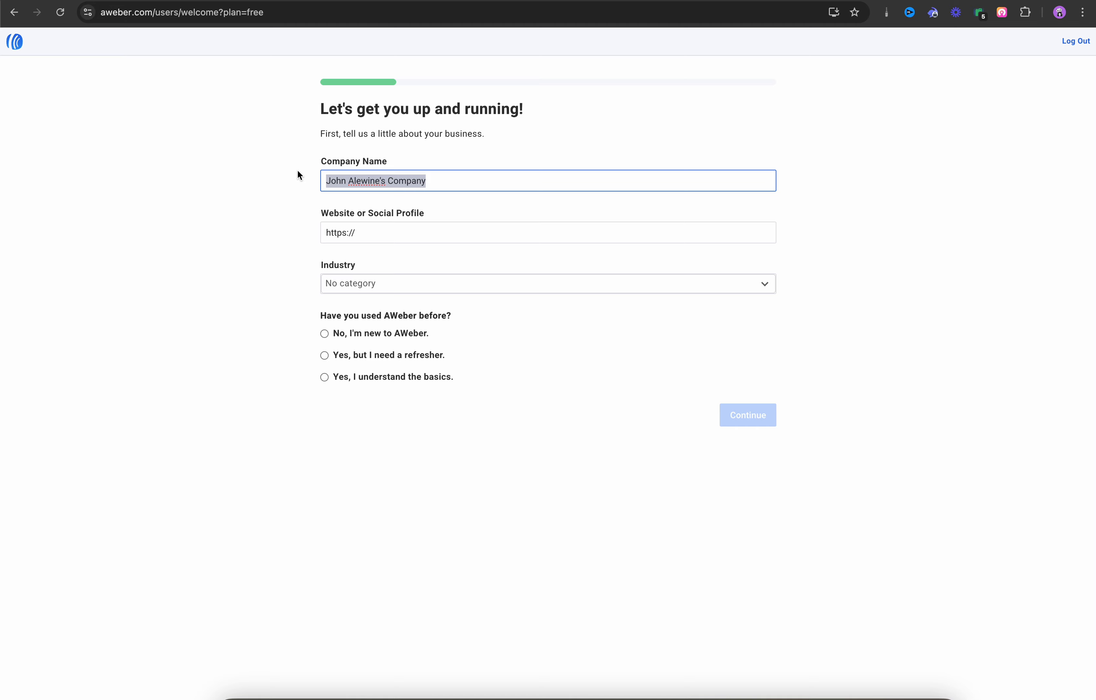
{"action": "type", "text": "HVAC"}
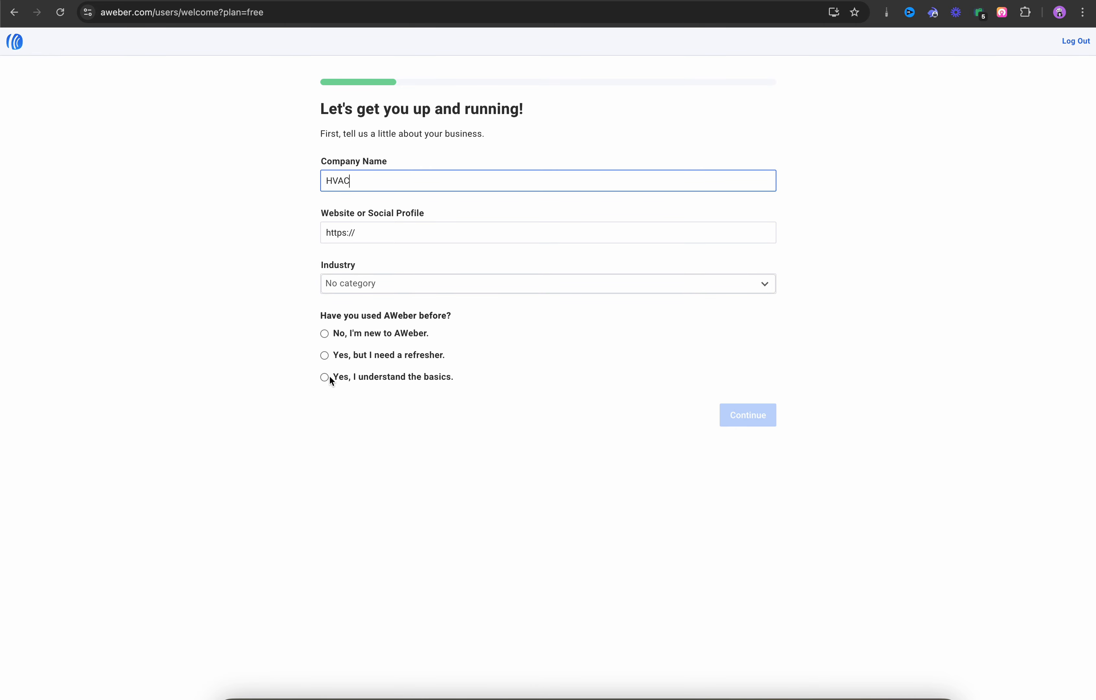
{"action": "left_click", "coordinate": [325, 332]}
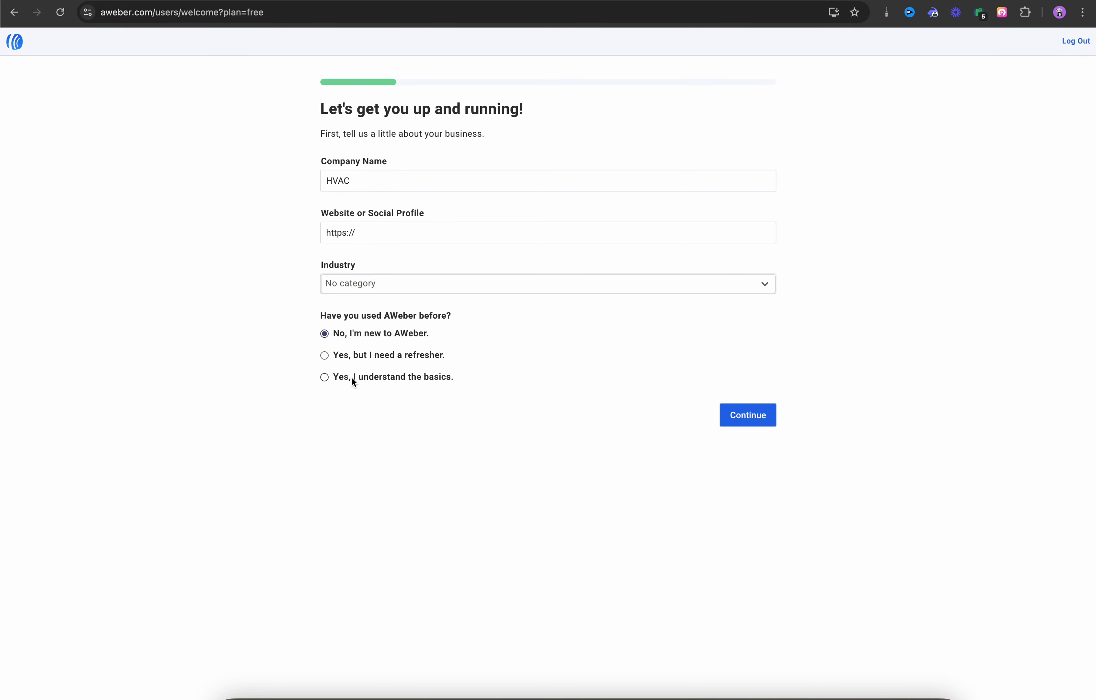
{"action": "left_click", "coordinate": [324, 379]}
{"action": "left_click", "coordinate": [747, 415]}
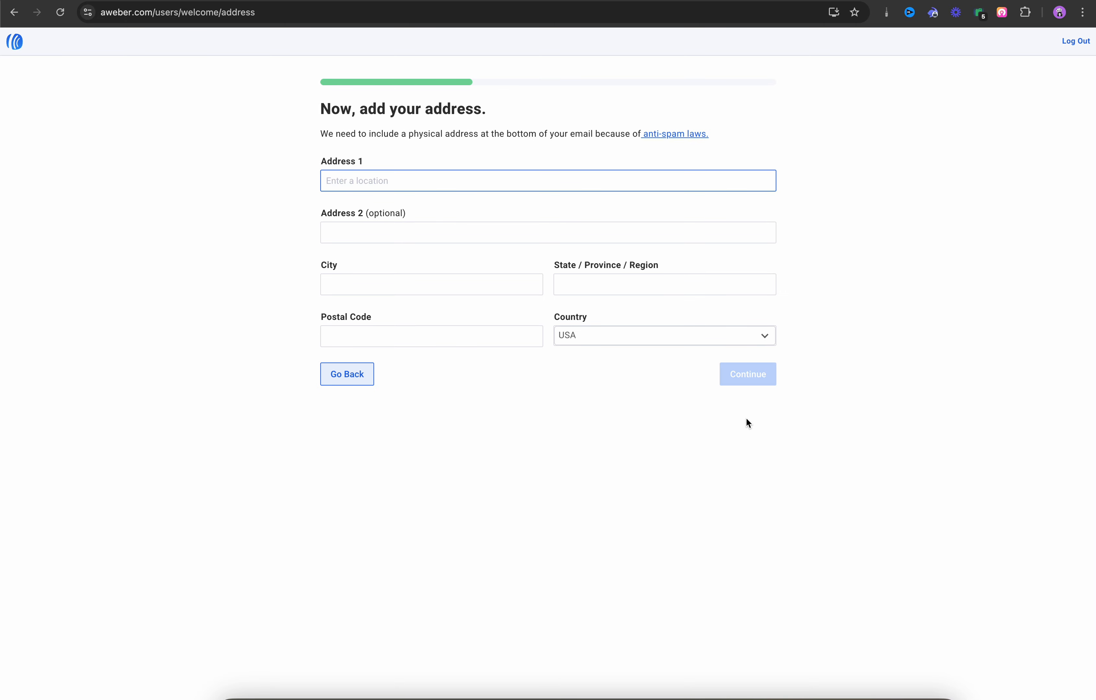
Step: Fill the business address from the '9400 Mer' suggestion and answer that there are no subscribers yet
{"action": "type", "text": "9400 Mer"}
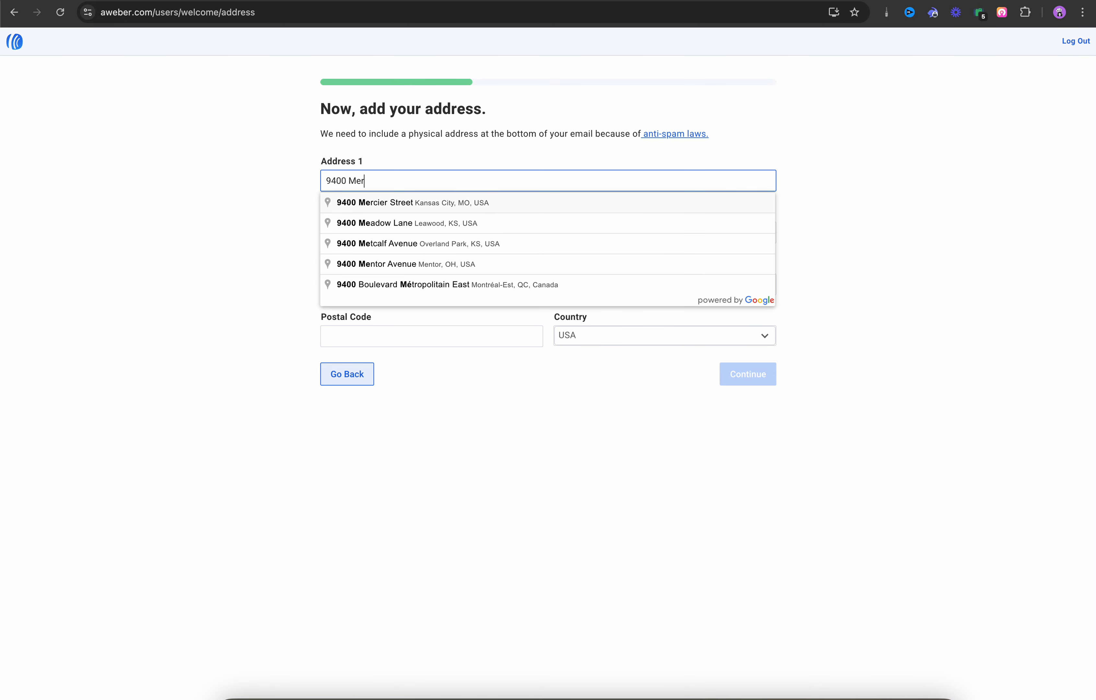
{"action": "left_click", "coordinate": [439, 208]}
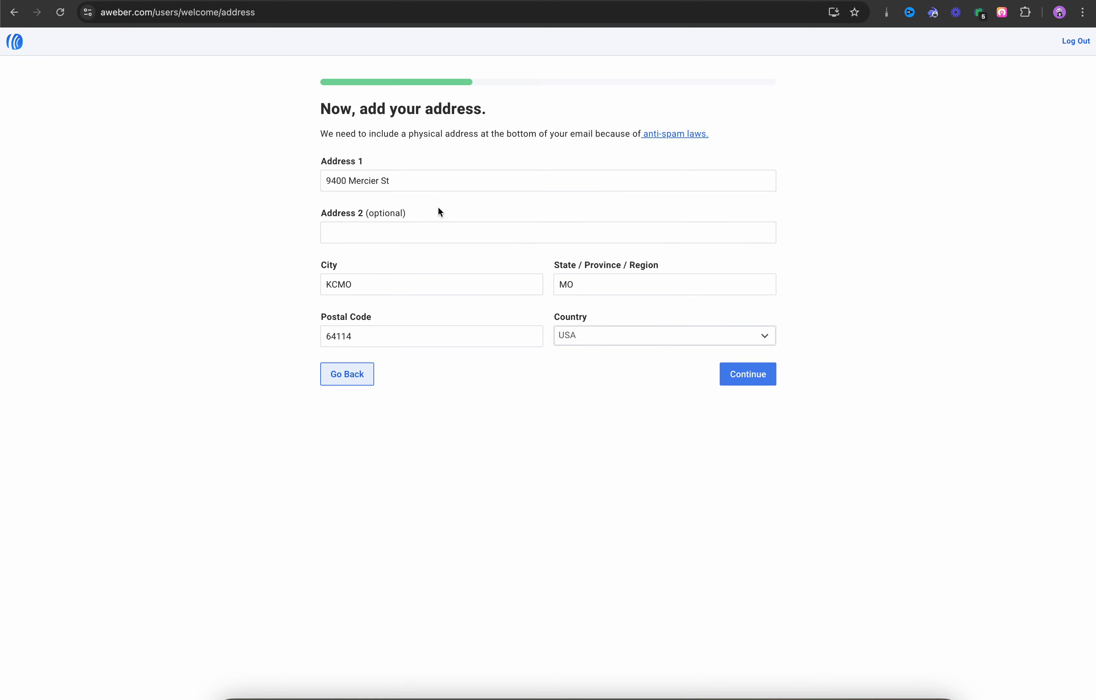
{"action": "left_click", "coordinate": [745, 374]}
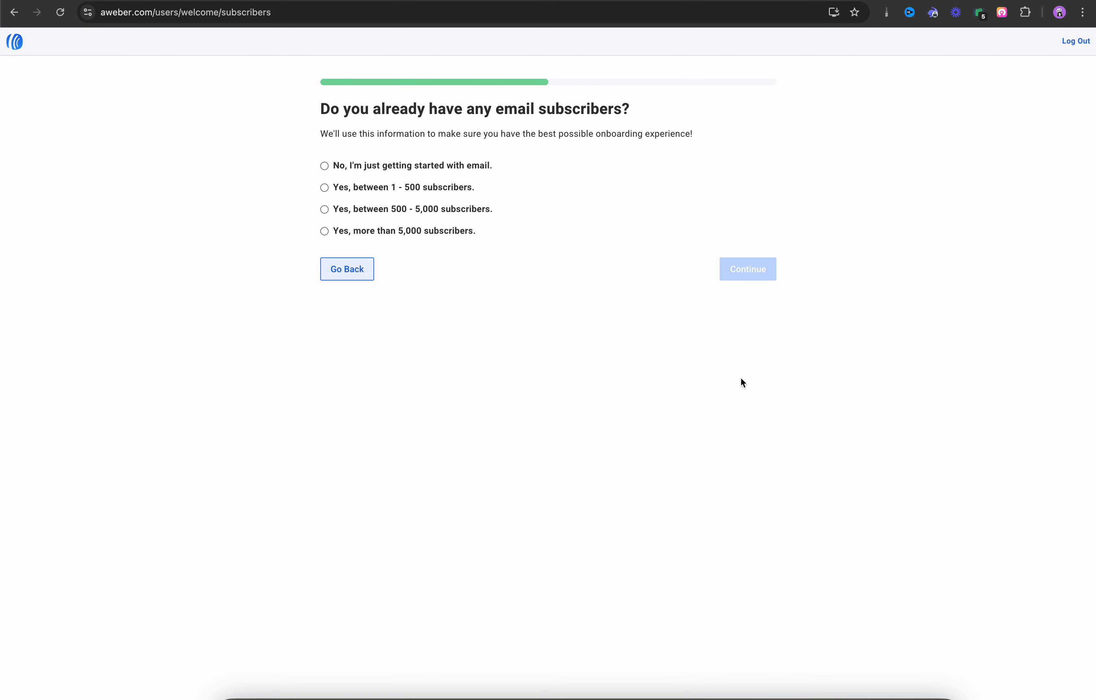
{"action": "left_click", "coordinate": [326, 166]}
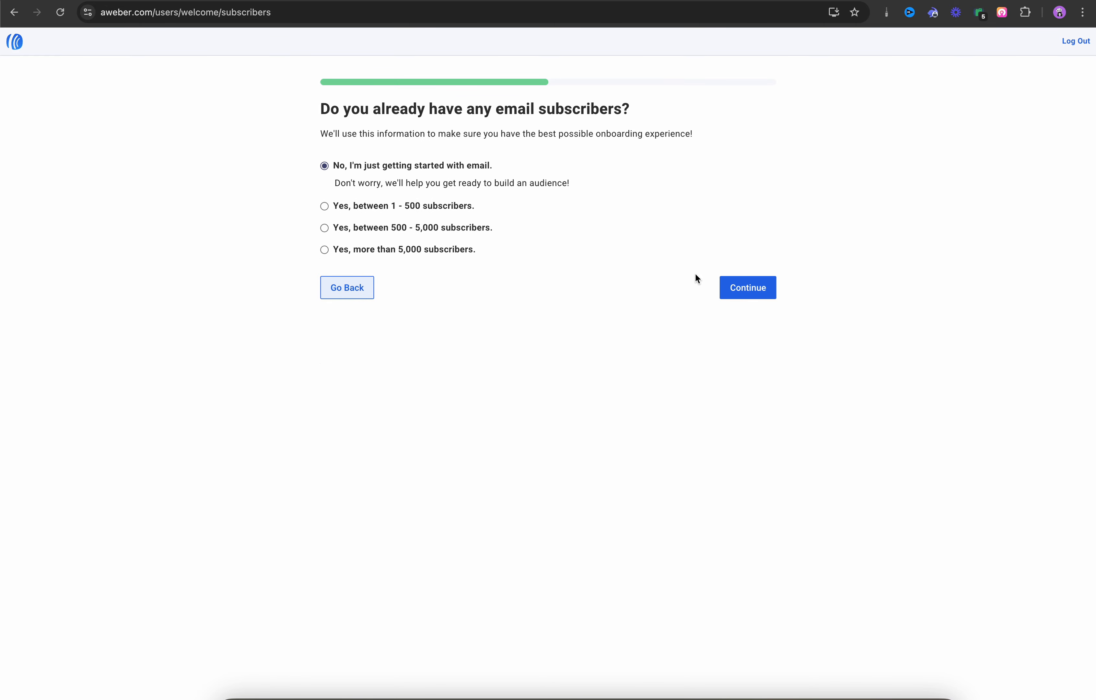
{"action": "left_click", "coordinate": [750, 290]}
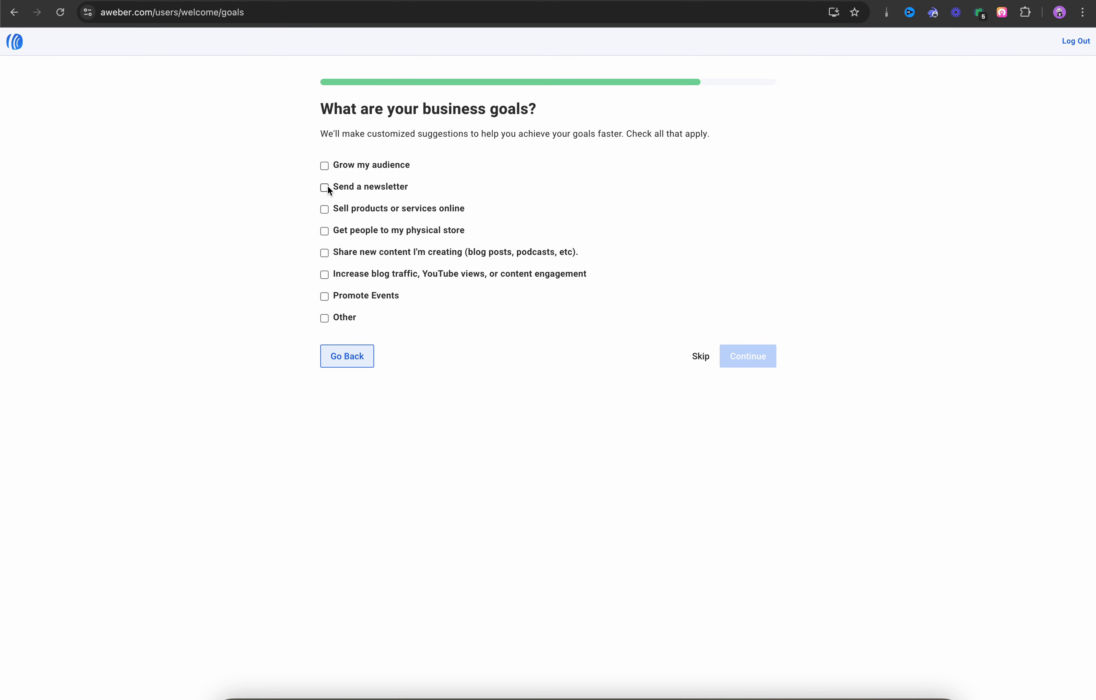
Step: Choose selling products or services online as the goal and add 'X' as another tool
{"action": "left_click", "coordinate": [325, 210]}
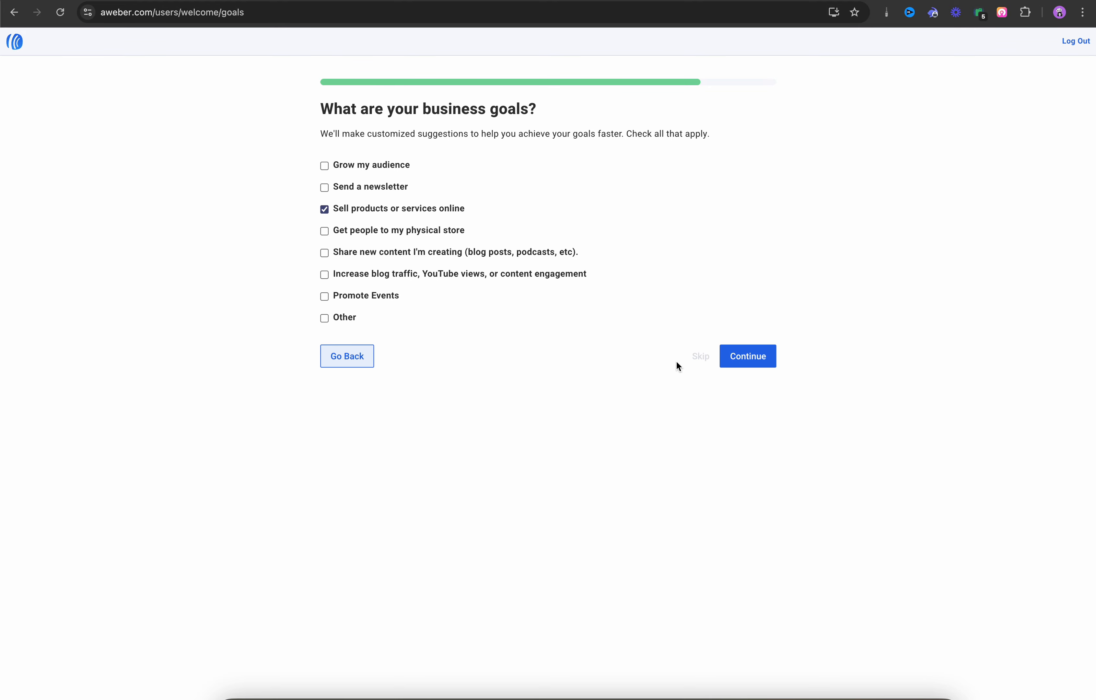
{"action": "left_click", "coordinate": [747, 364]}
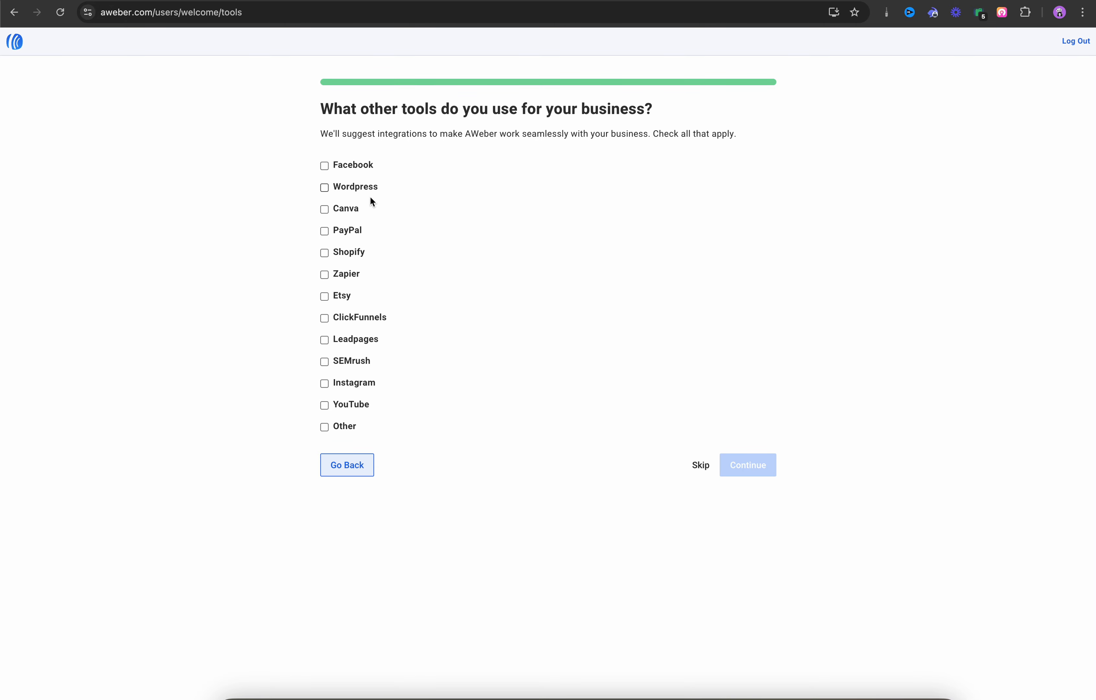
{"action": "left_click", "coordinate": [327, 429]}
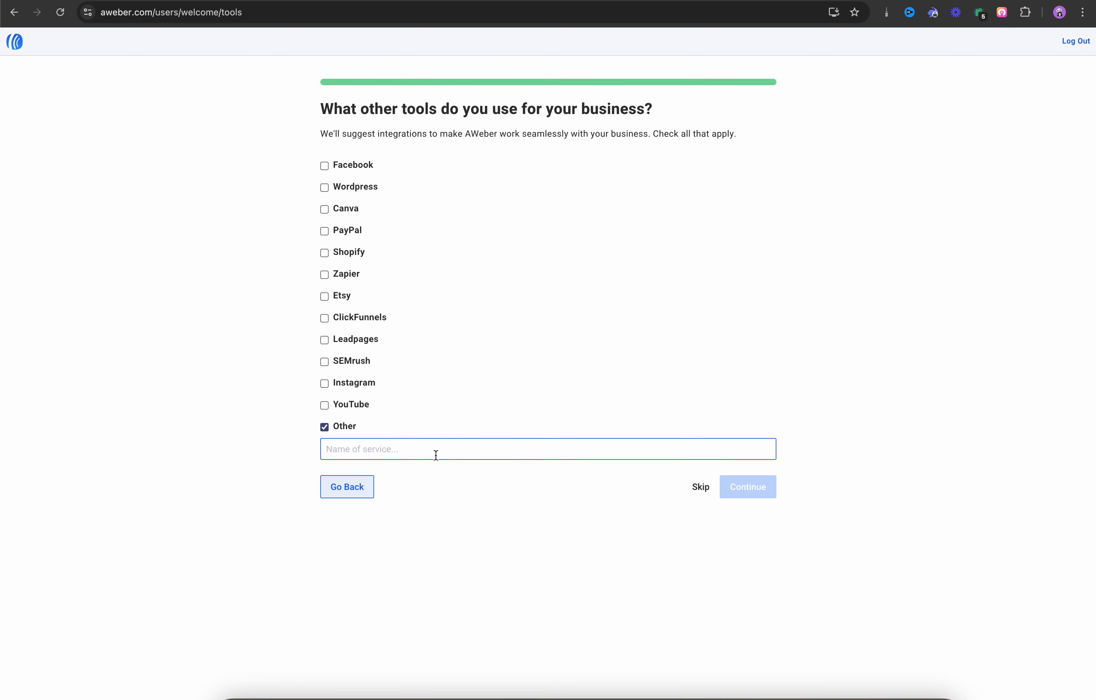
{"action": "type", "text": "X"}
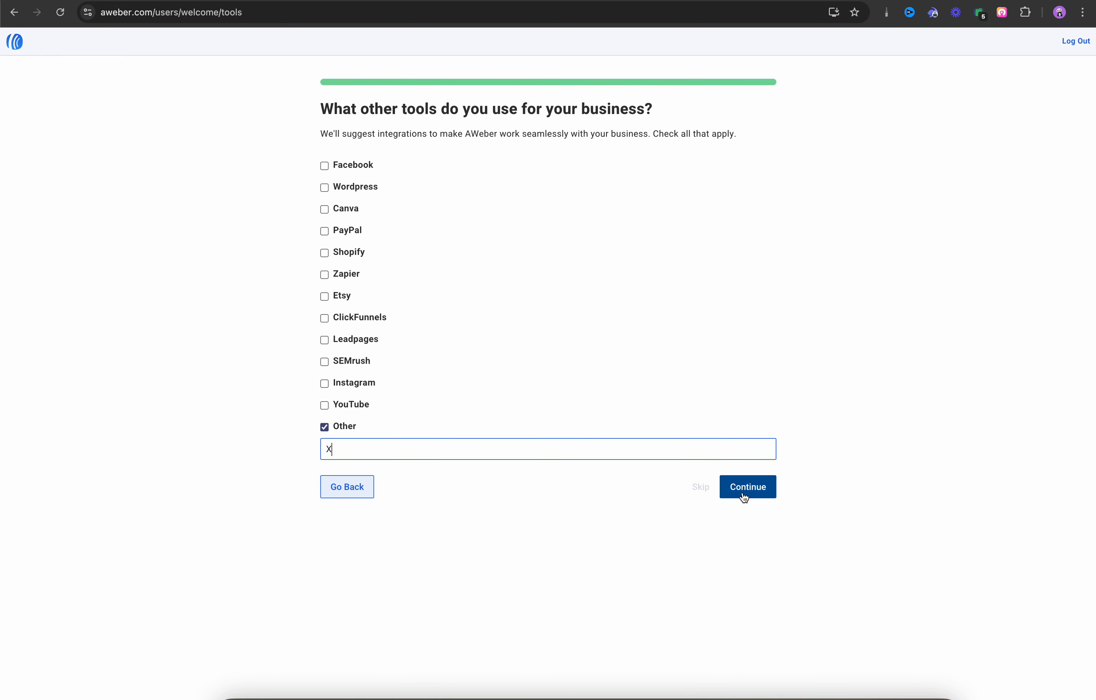
{"action": "left_click", "coordinate": [742, 493]}
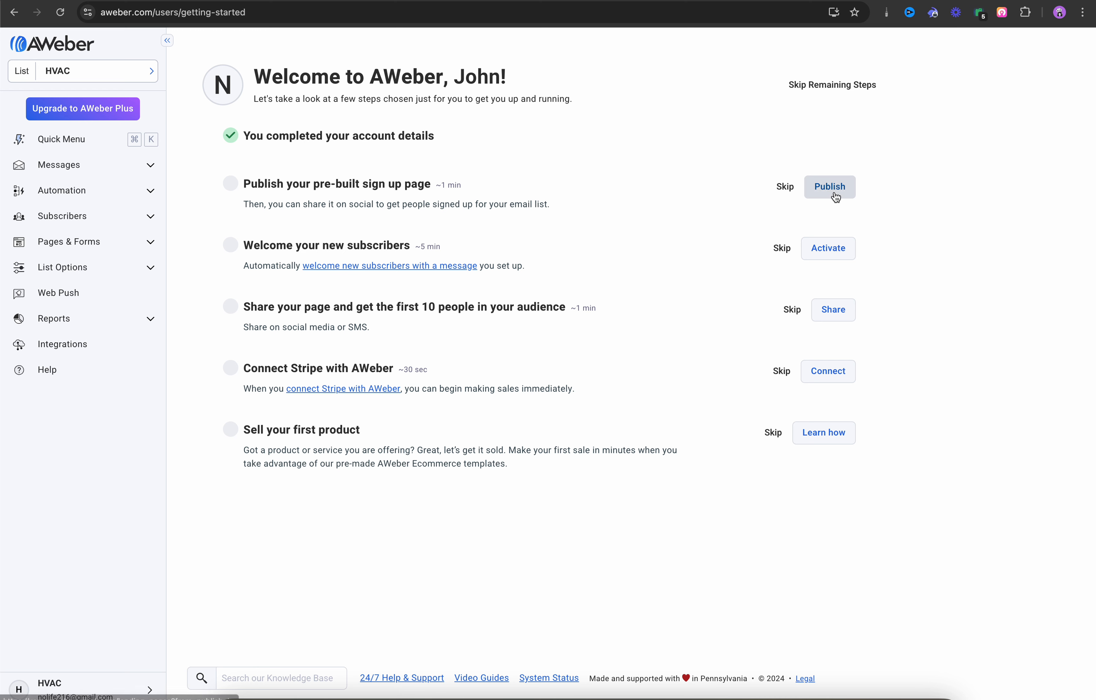
Step: Preview My Sign Up Page from the Publish step, then open it in the editor
{"action": "left_click", "coordinate": [822, 192]}
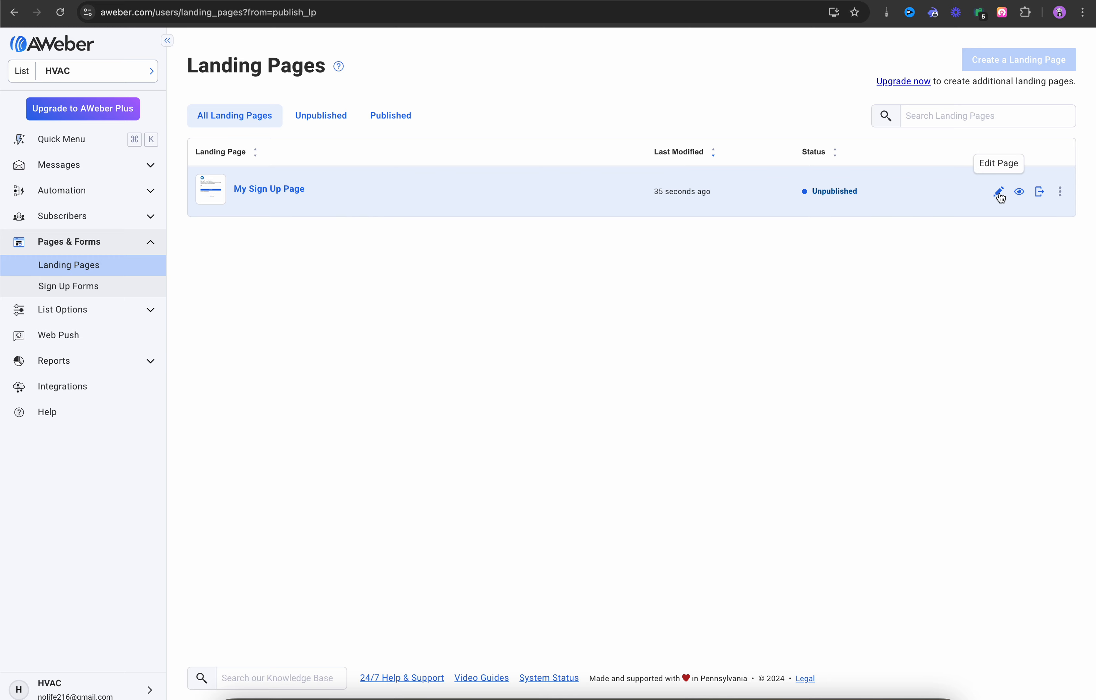
{"action": "left_click", "coordinate": [1019, 193]}
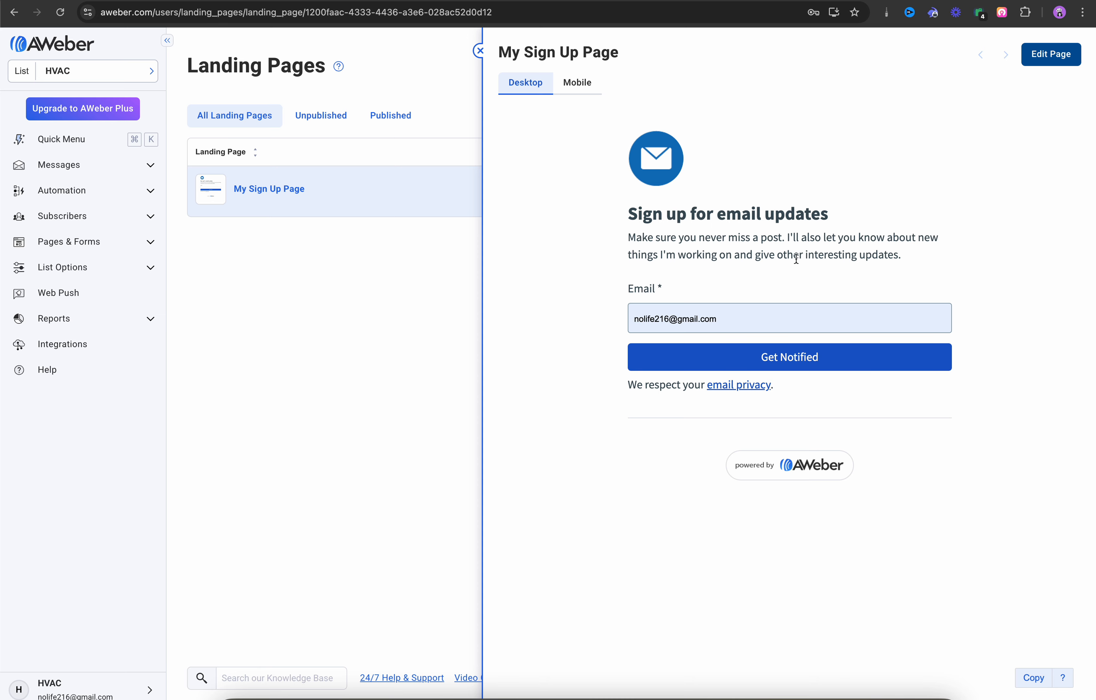
{"action": "left_click", "coordinate": [463, 282]}
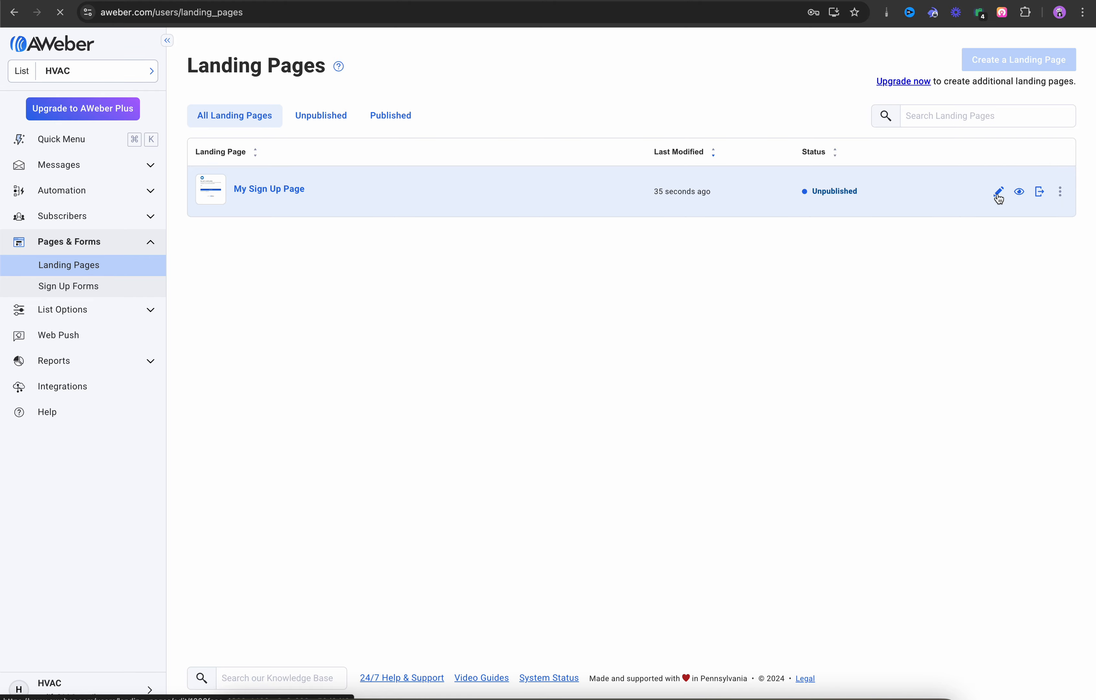
{"action": "left_click", "coordinate": [998, 192]}
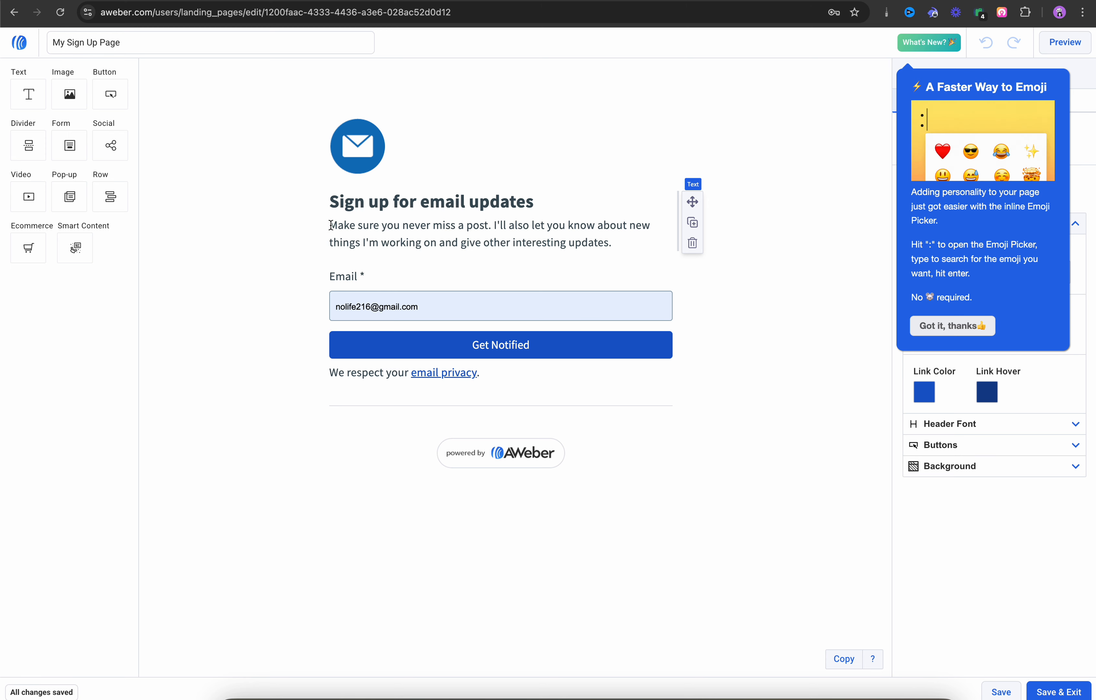
Step: Reword the intro paragraph with 'We'll' and 'we're', end it with 'Everything HVAC!', and close the popups
{"action": "left_click_drag", "start_coordinate": [330, 225], "coordinate": [529, 226]}
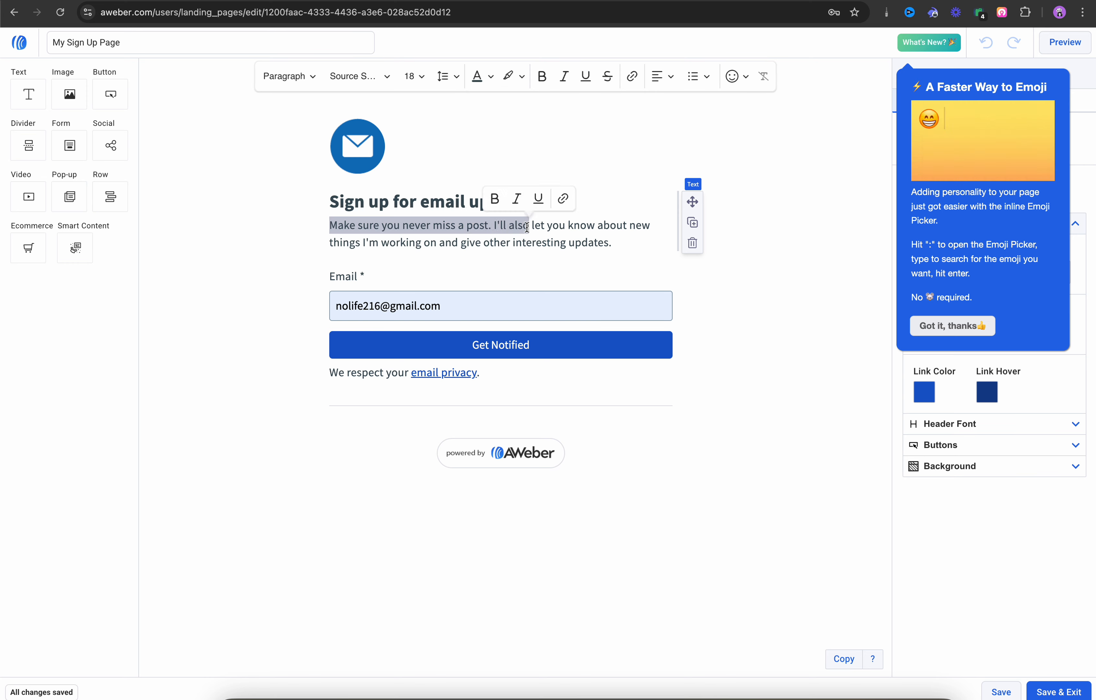
{"action": "type", "text": "We"}
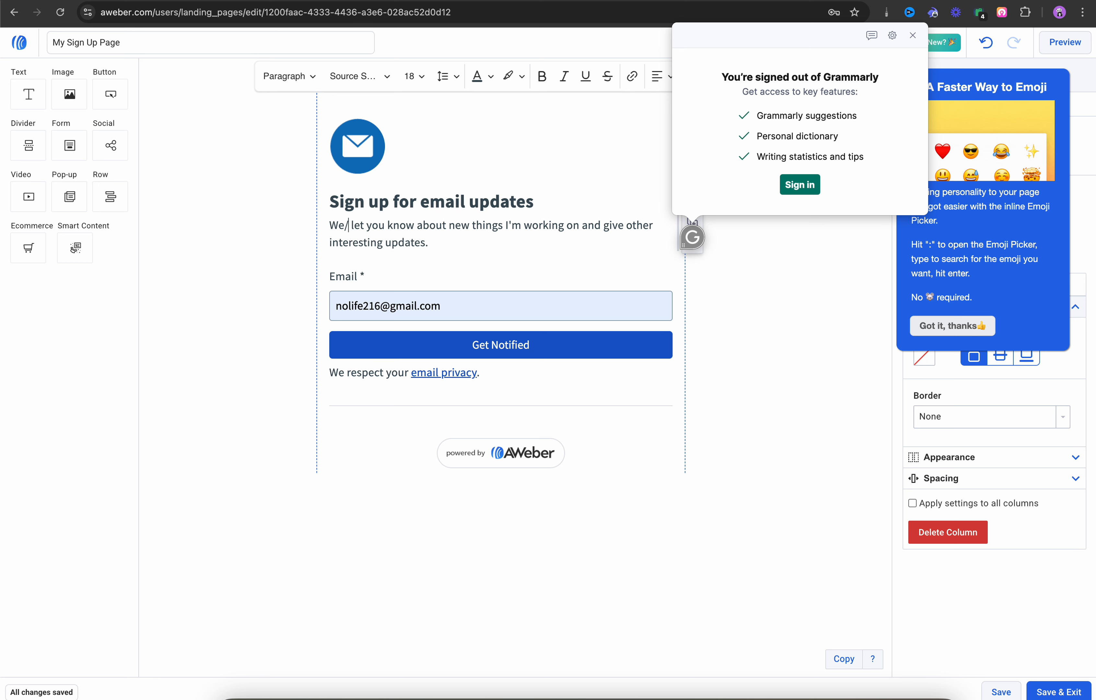
{"action": "type", "text": "'ll"}
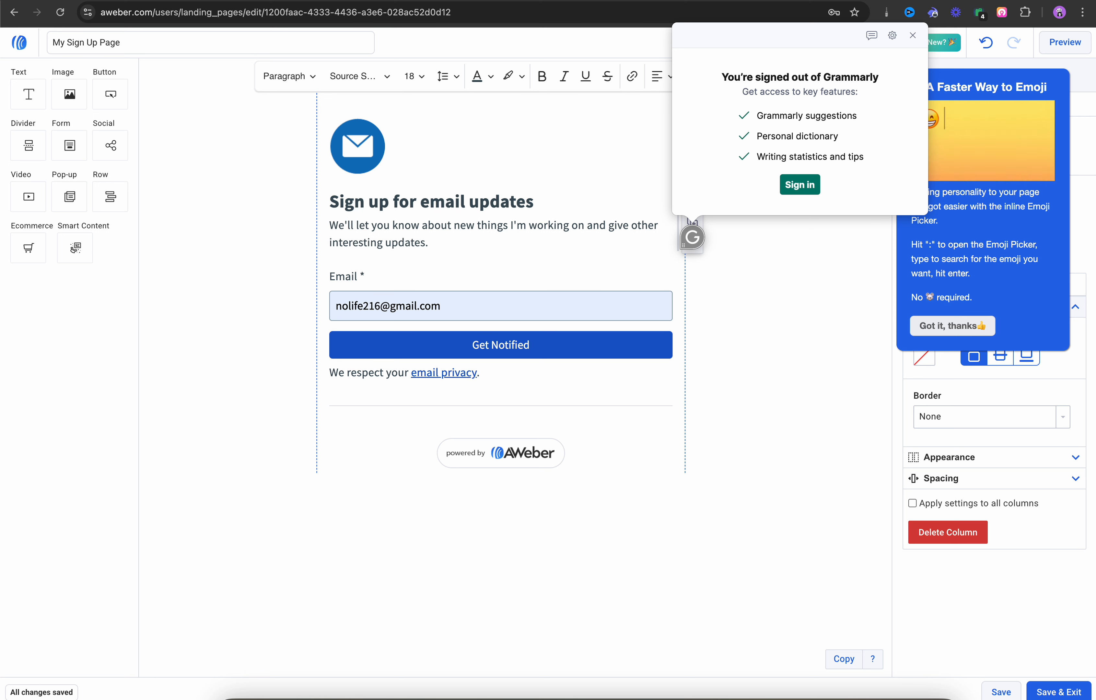
{"action": "left_click", "coordinate": [527, 227]}
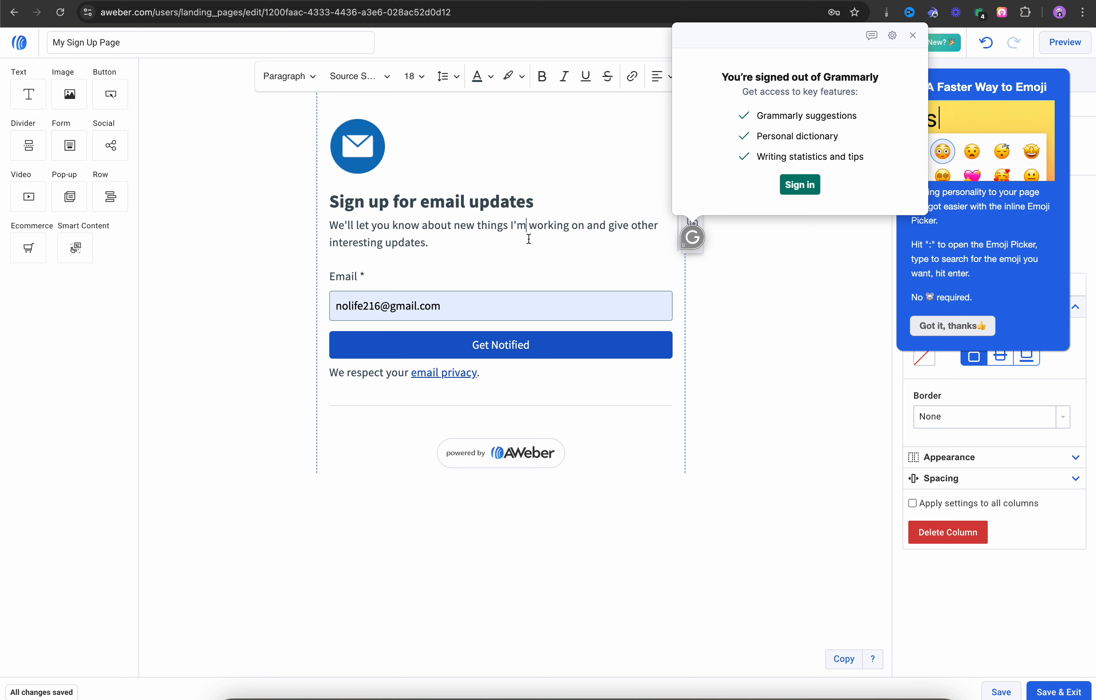
{"action": "key", "text": "BackSpace"}
{"action": "key", "text": "BackSpace"}
{"action": "key", "text": "BackSpace"}
{"action": "type", "text": "we"}
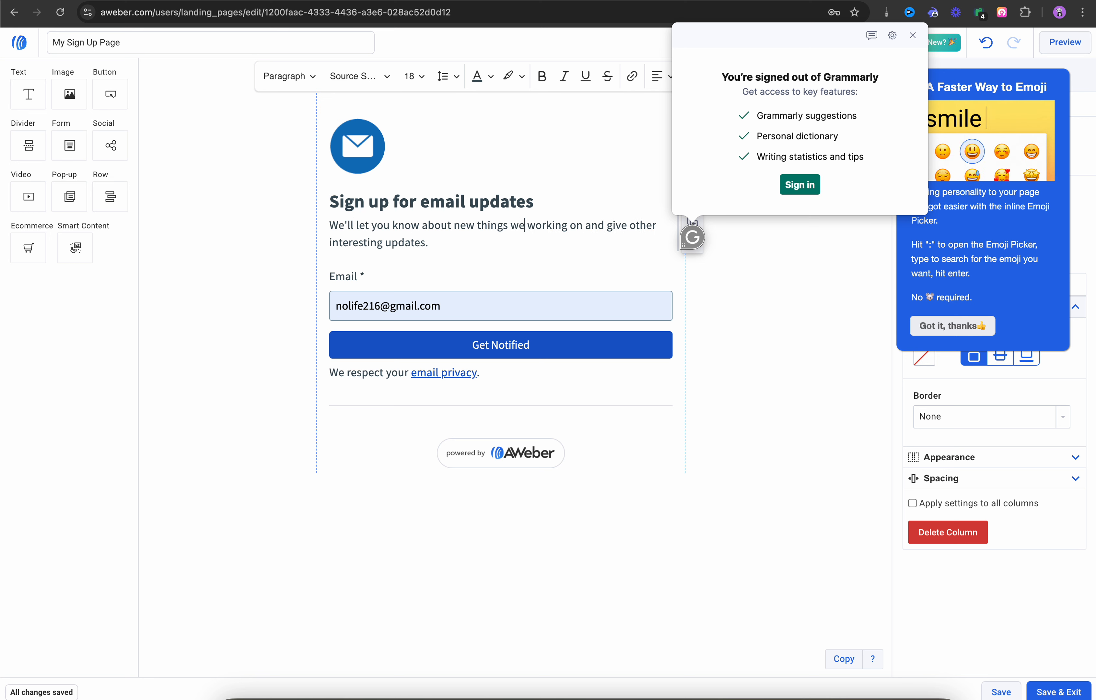
{"action": "type", "text": "'re"}
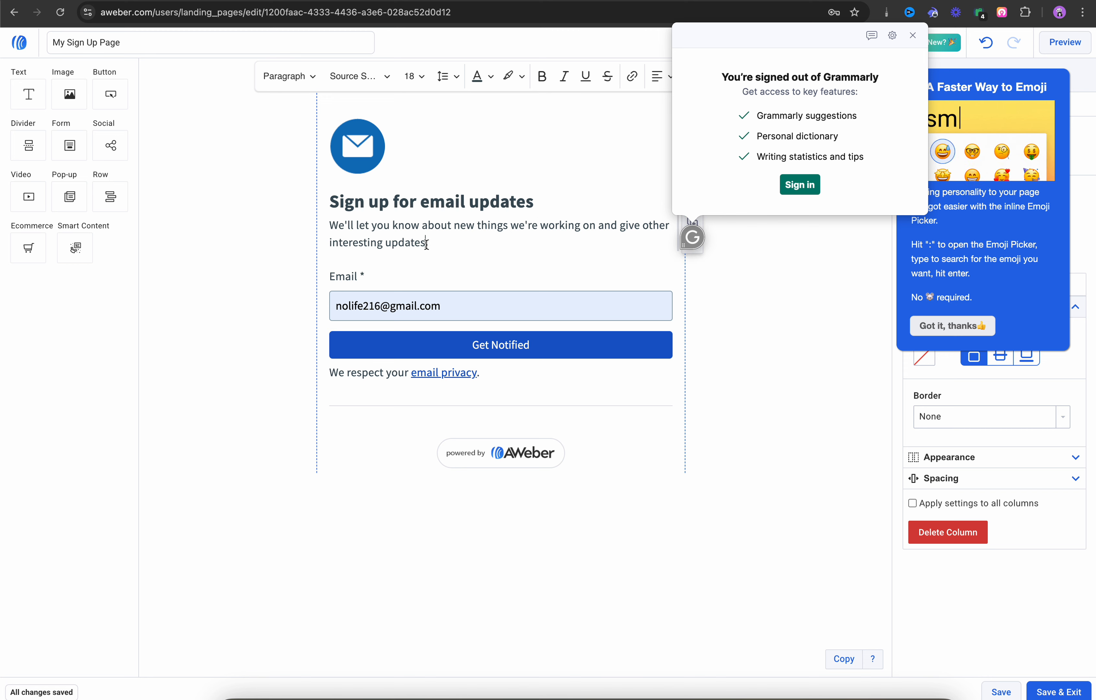
{"action": "left_click", "coordinate": [446, 246]}
{"action": "type", "text": "E"}
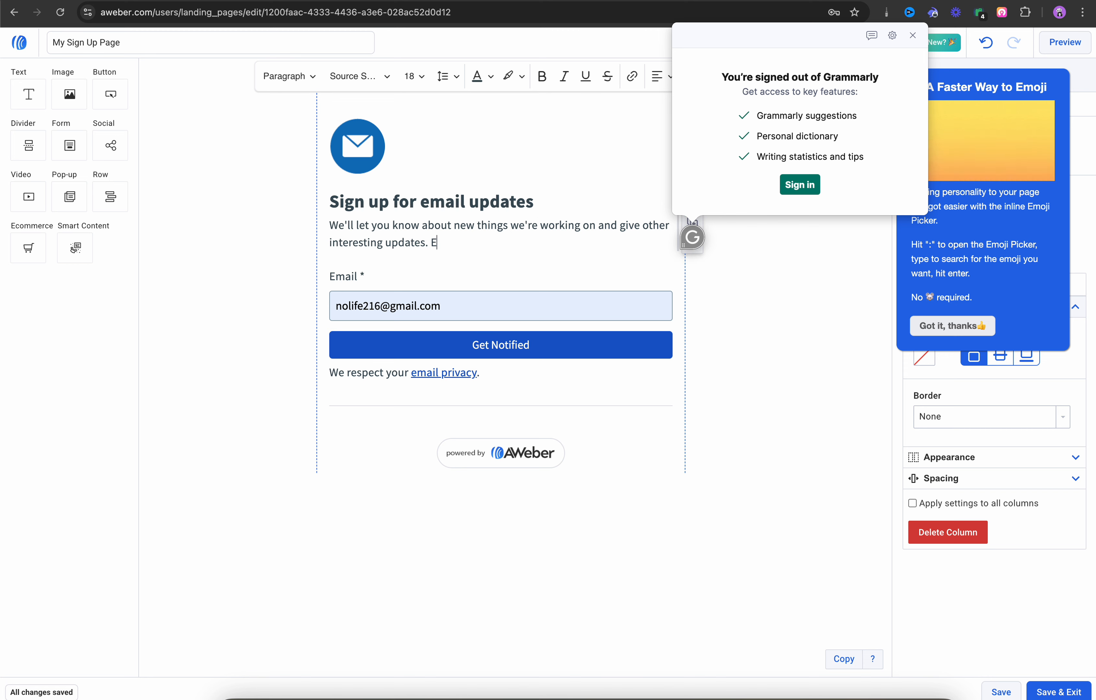
{"action": "type", "text": "verything H"}
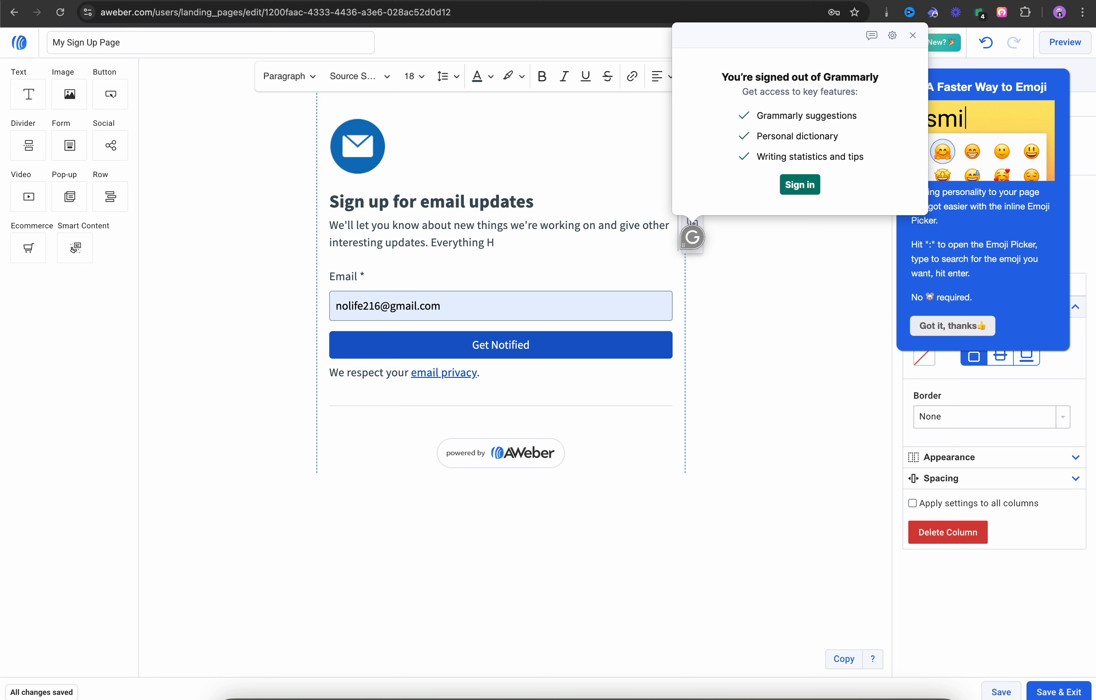
{"action": "type", "text": "VAC!"}
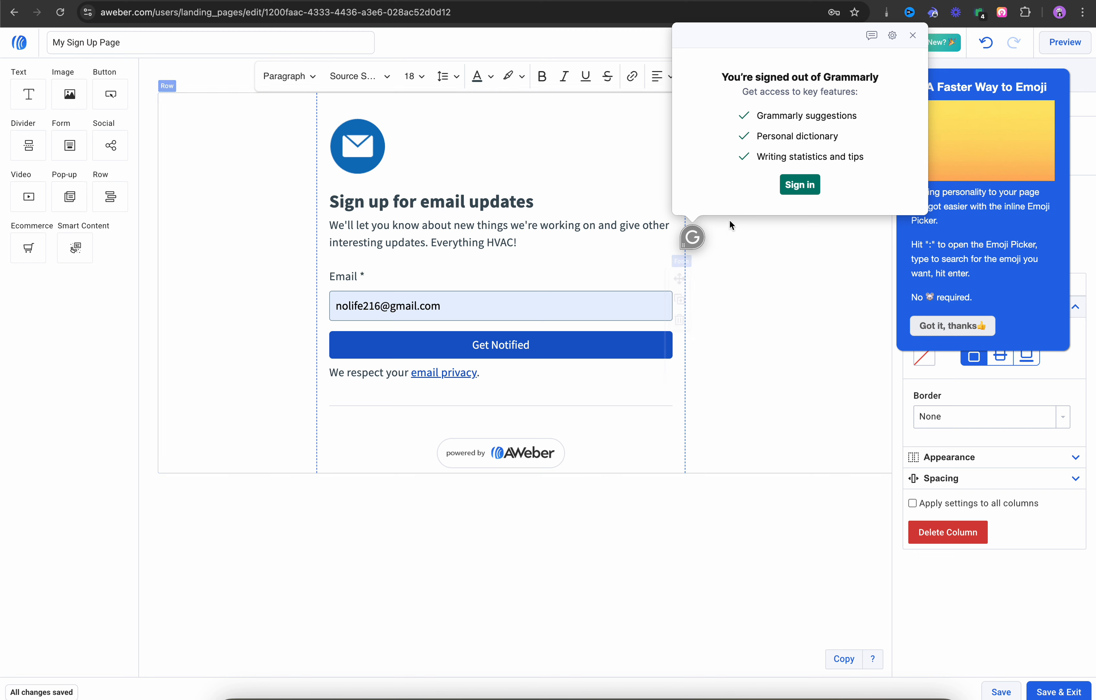
{"action": "left_click", "coordinate": [914, 35]}
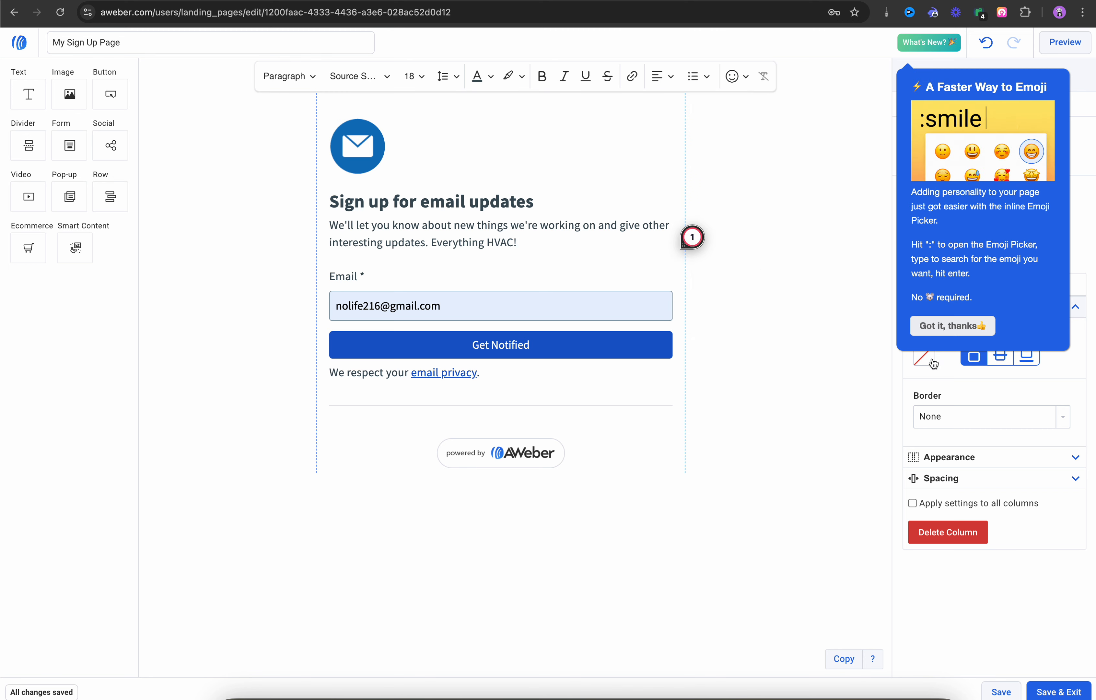
{"action": "left_click", "coordinate": [933, 326]}
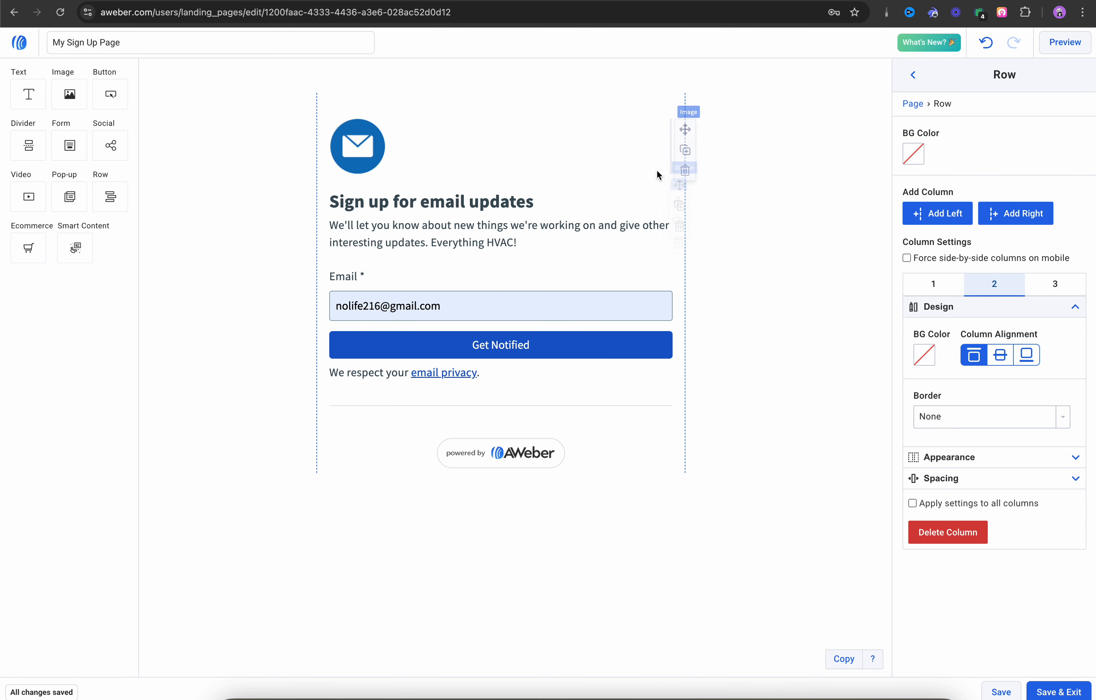
Step: Check the 'Sign up for email updates' heading, then Save & Exit the landing page editor
{"action": "left_click", "coordinate": [505, 208]}
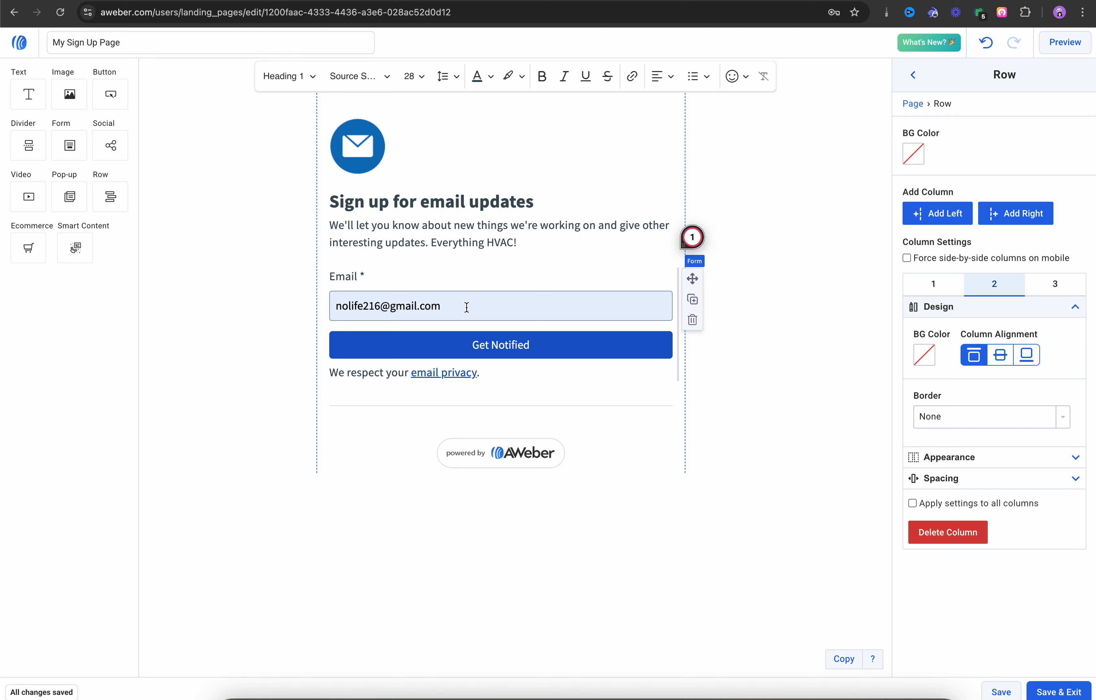
{"action": "left_click", "coordinate": [1056, 692]}
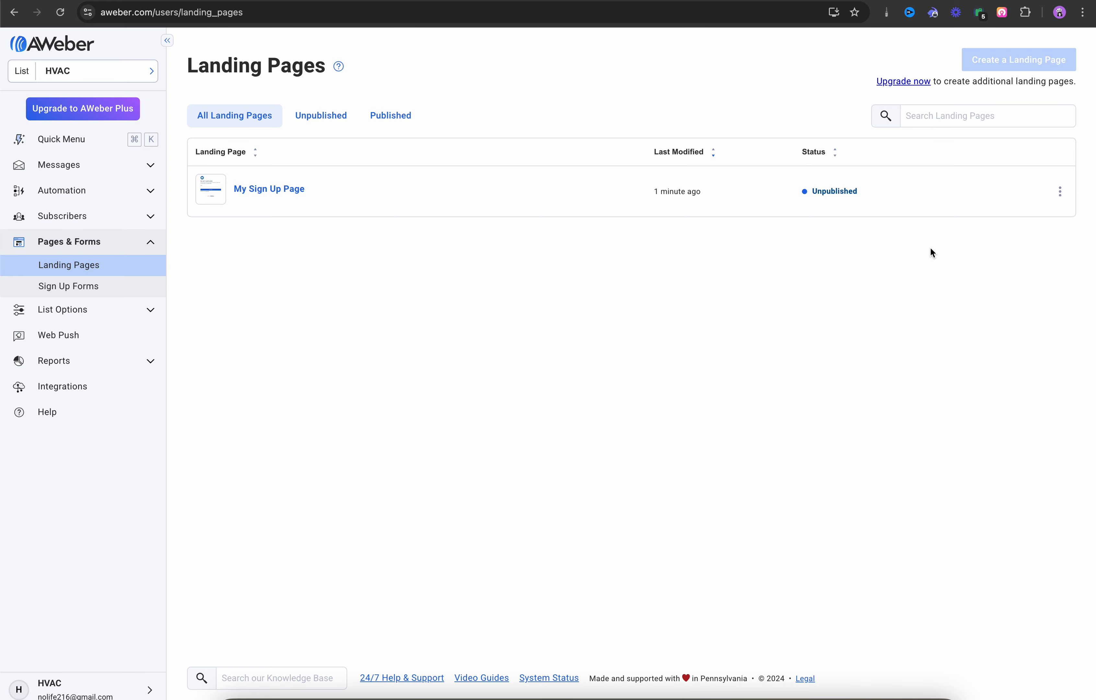
Step: Publish My Sign Up Page from its row menu and close the page-is-live dialog
{"action": "left_click", "coordinate": [1061, 192]}
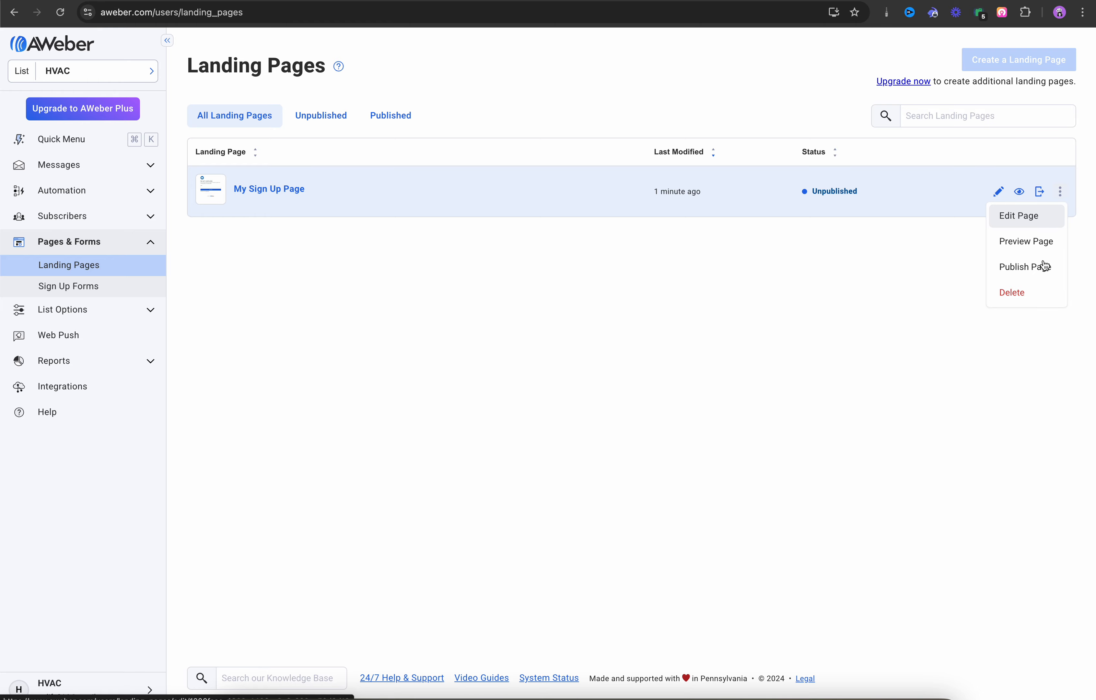
{"action": "left_click", "coordinate": [1030, 275]}
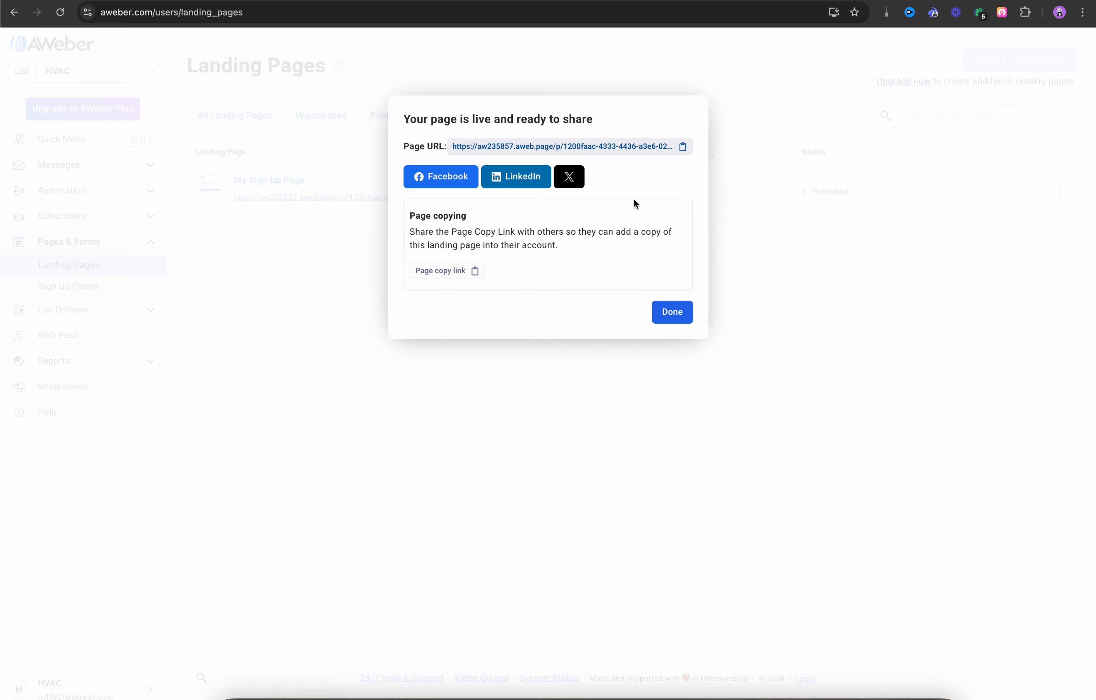
{"action": "left_click", "coordinate": [673, 313]}
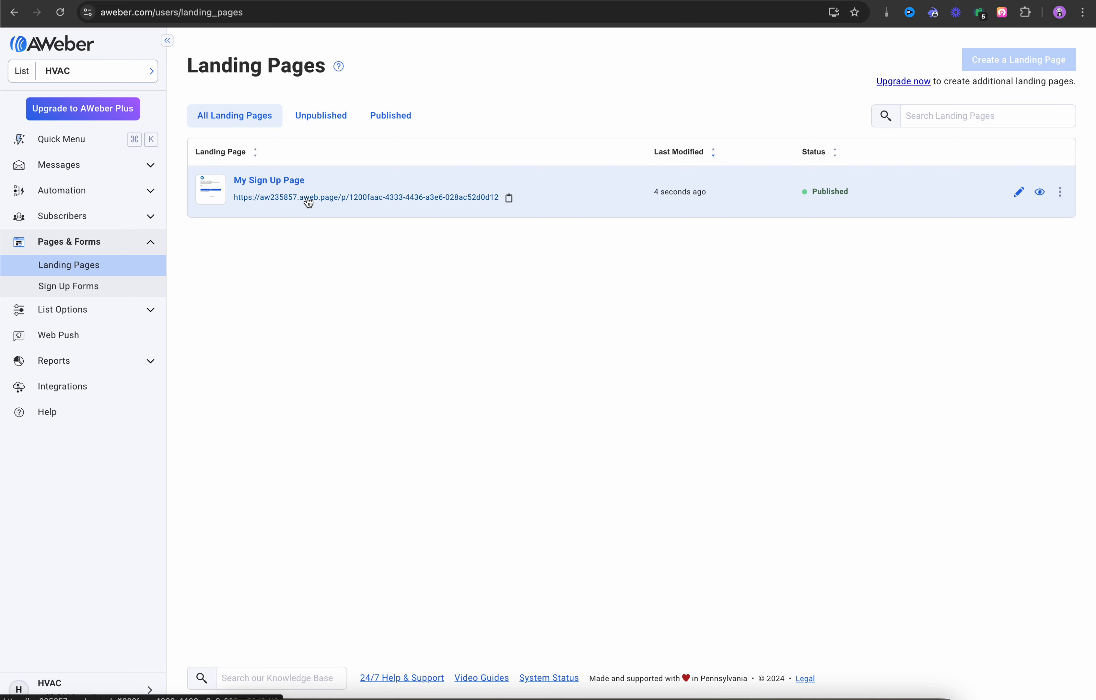
{"action": "left_click", "coordinate": [1040, 192]}
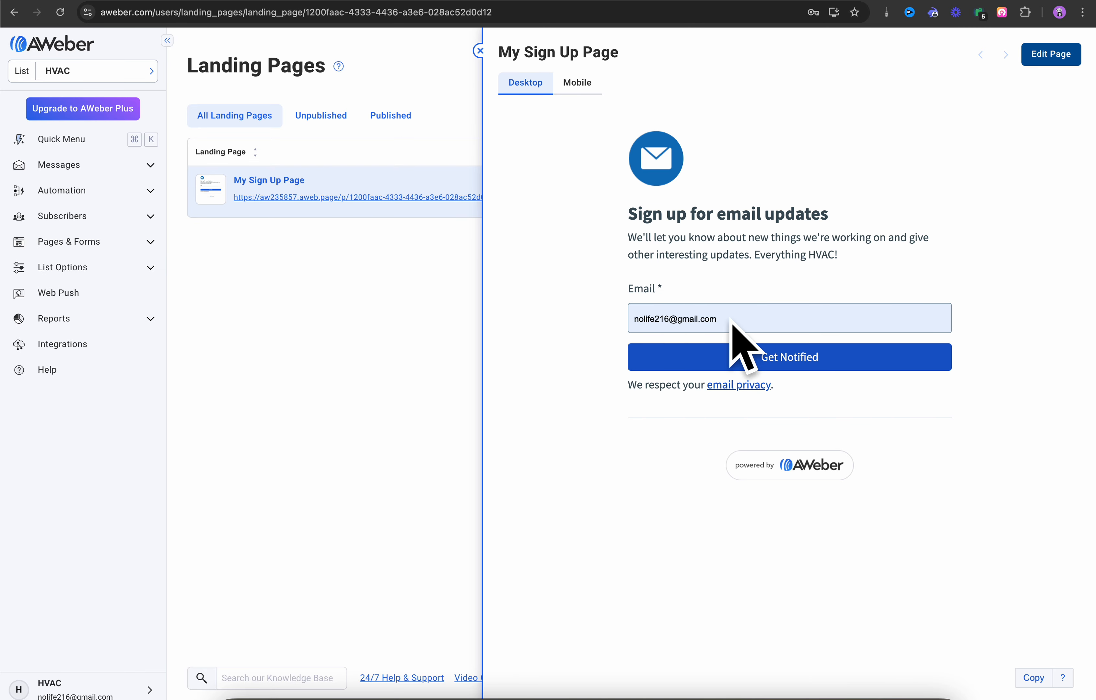
{"action": "left_click_drag", "start_coordinate": [732, 323], "coordinate": [607, 318]}
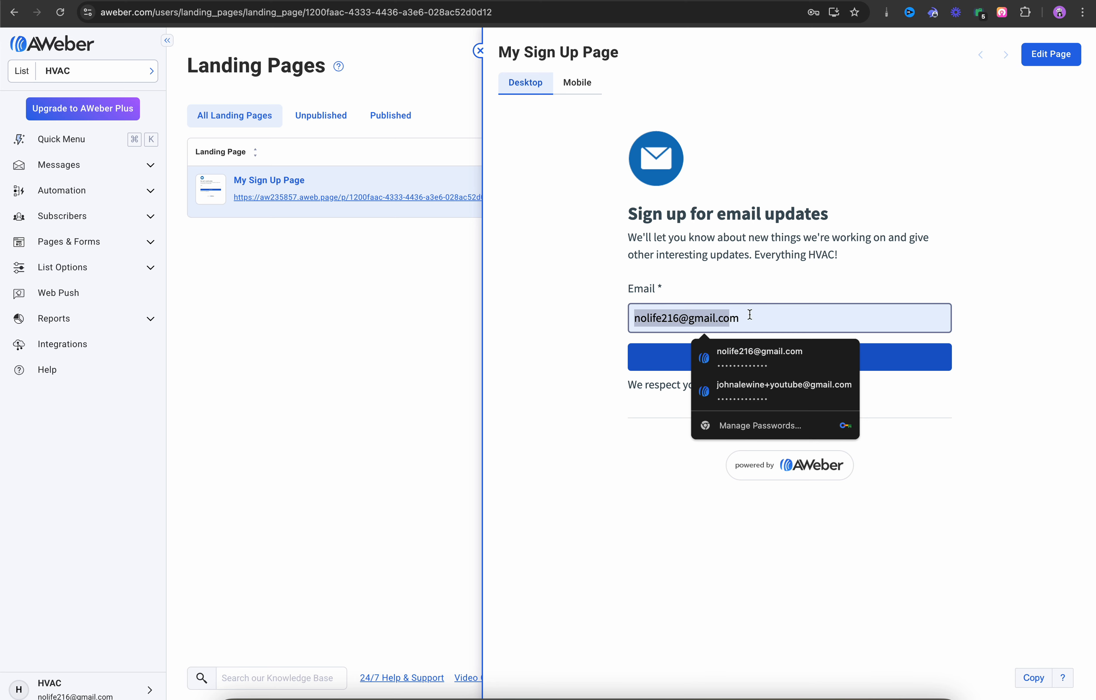
{"action": "left_click_drag", "start_coordinate": [760, 315], "coordinate": [611, 316]}
{"action": "key", "text": "BackSpace"}
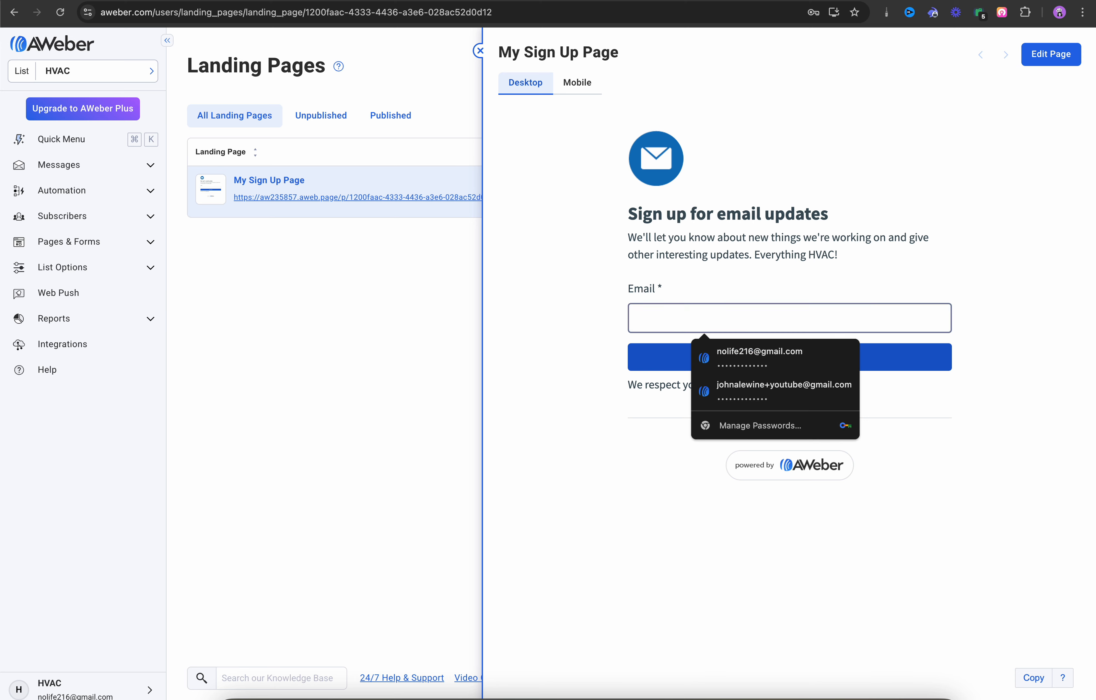
{"action": "left_click", "coordinate": [529, 304]}
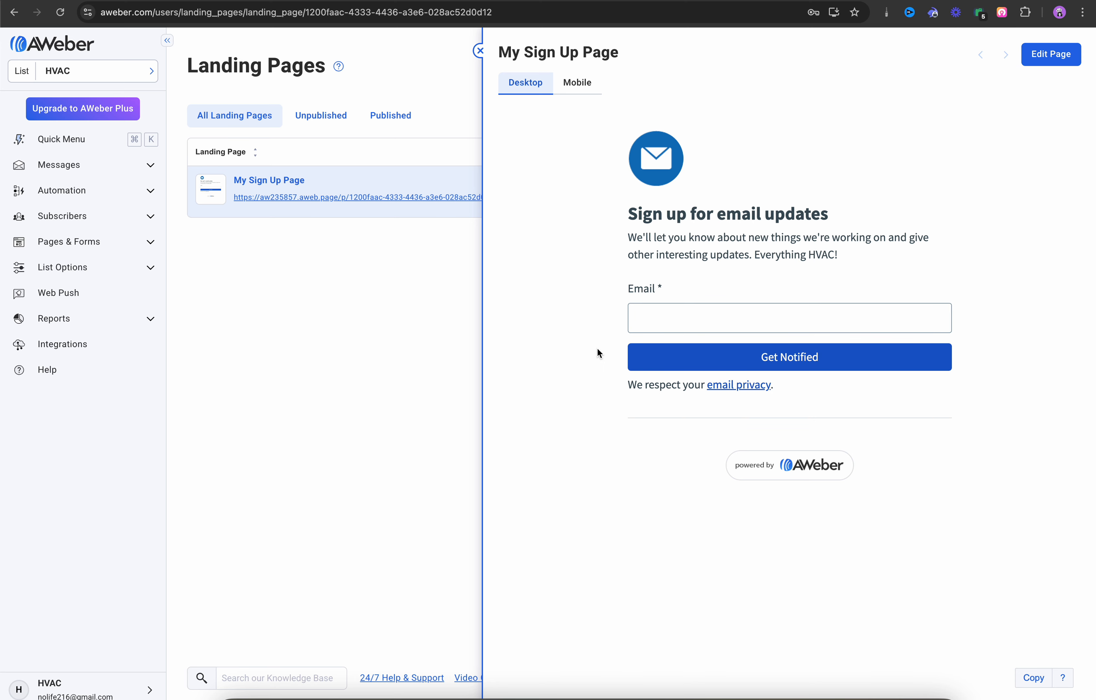
{"action": "left_click", "coordinate": [581, 88]}
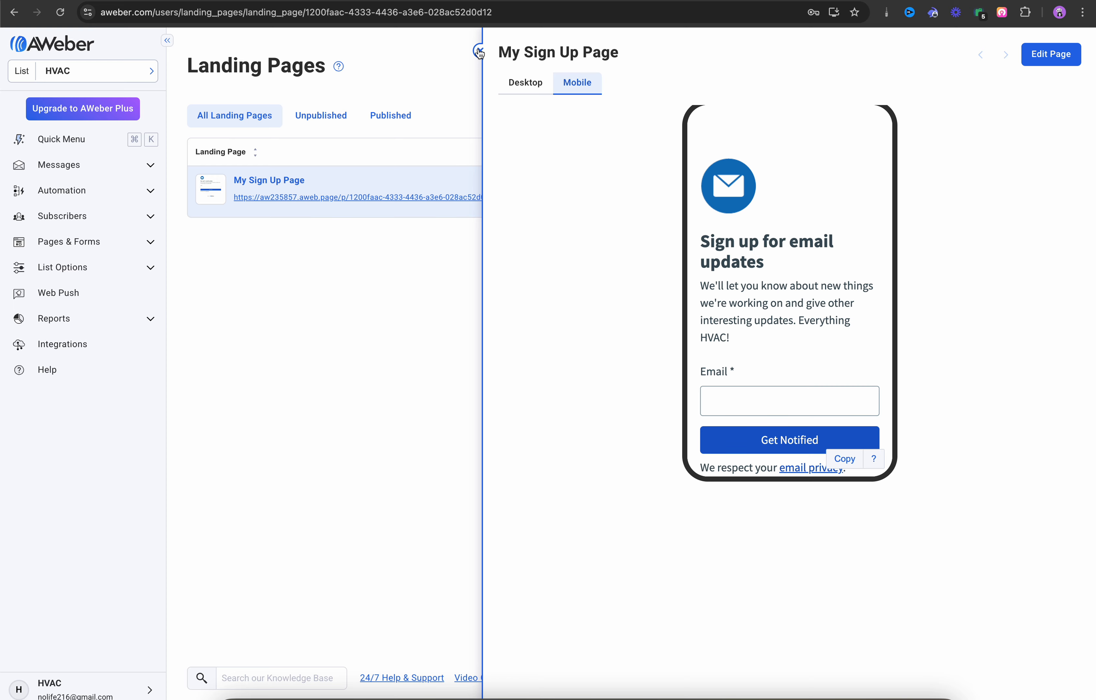
{"action": "left_click", "coordinate": [479, 52]}
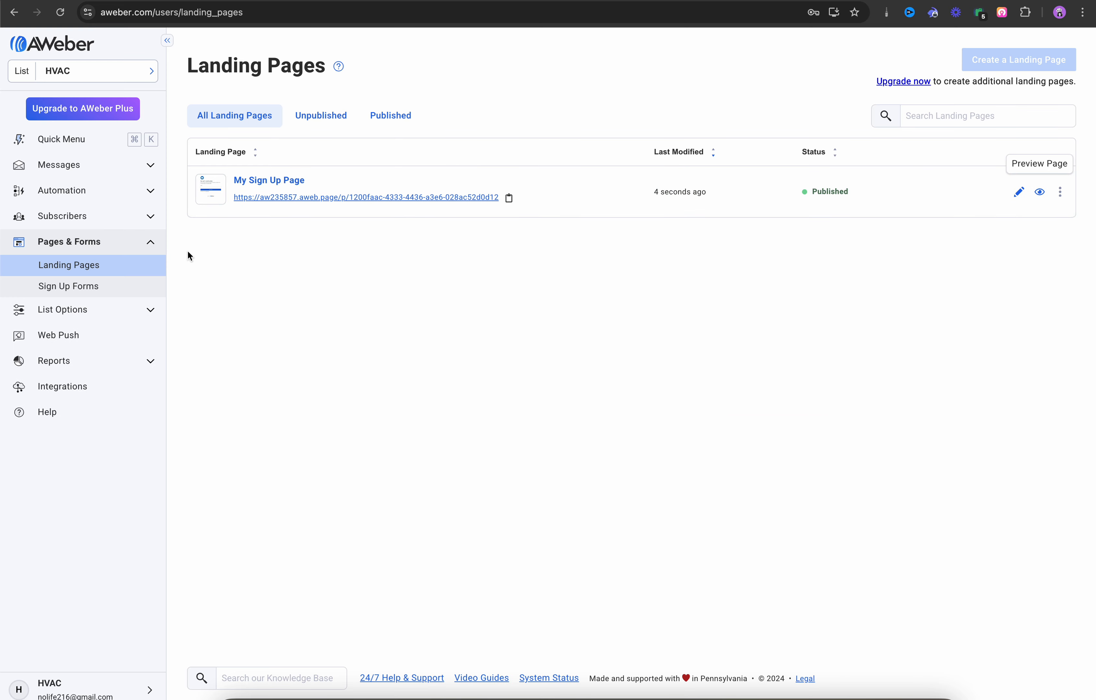
Step: Delete the Template: Welcome Campaign with its message, then begin creating a new campaign
{"action": "left_click", "coordinate": [146, 195]}
{"action": "left_click", "coordinate": [63, 214]}
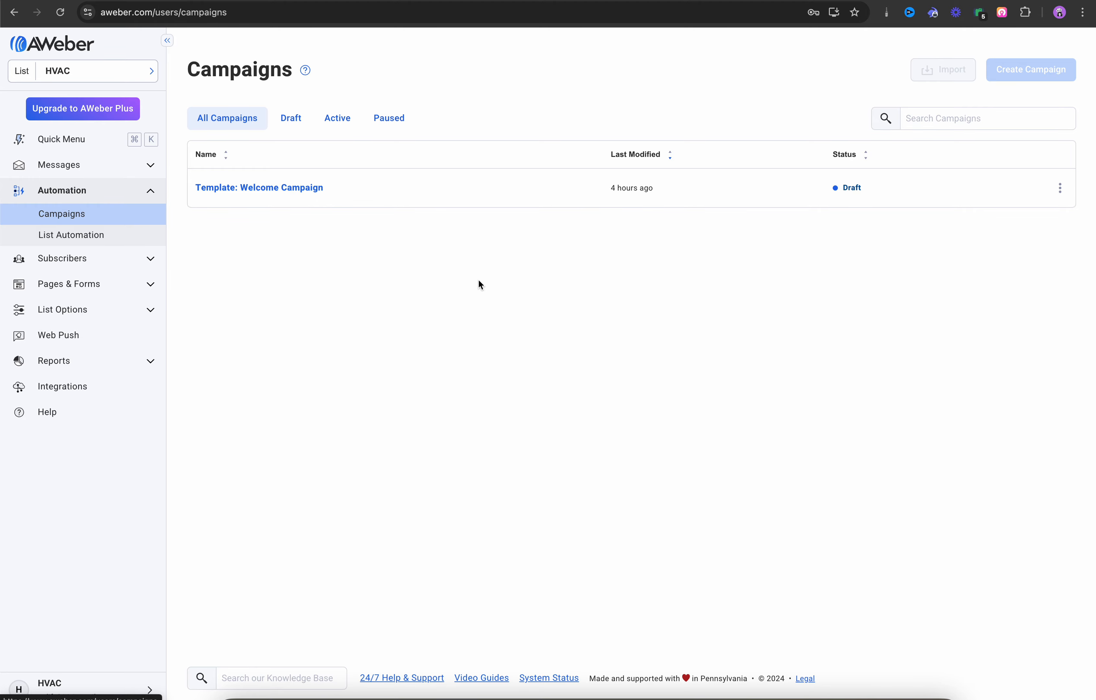
{"action": "left_click", "coordinate": [1059, 191]}
{"action": "left_click", "coordinate": [1004, 290]}
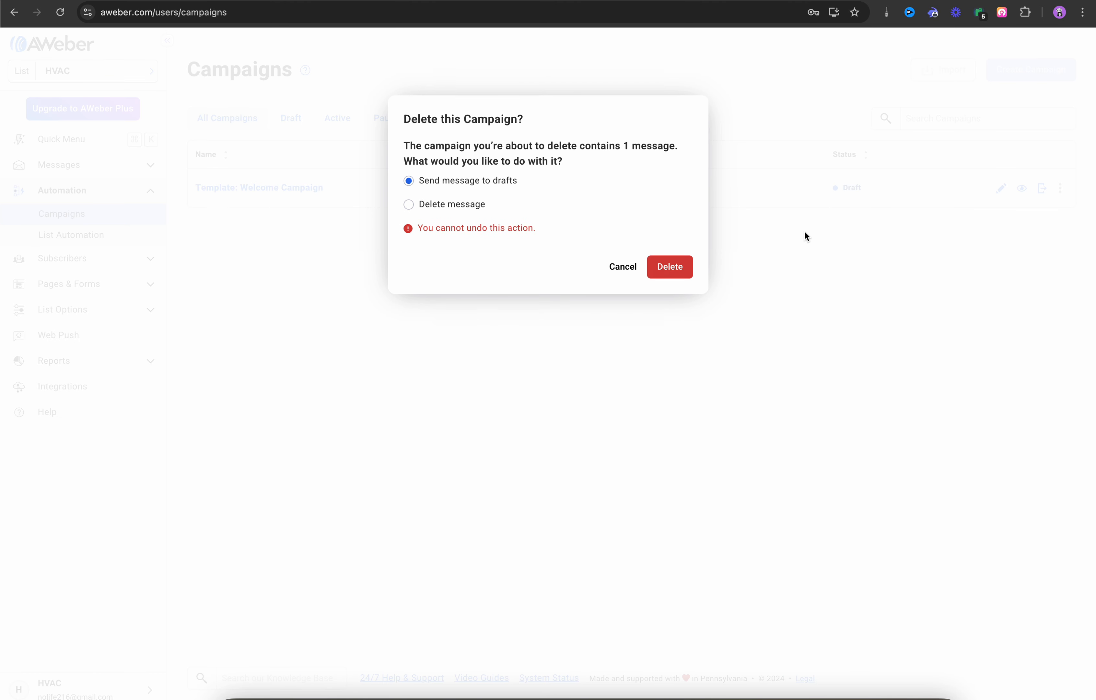
{"action": "left_click", "coordinate": [414, 207]}
{"action": "left_click", "coordinate": [670, 272]}
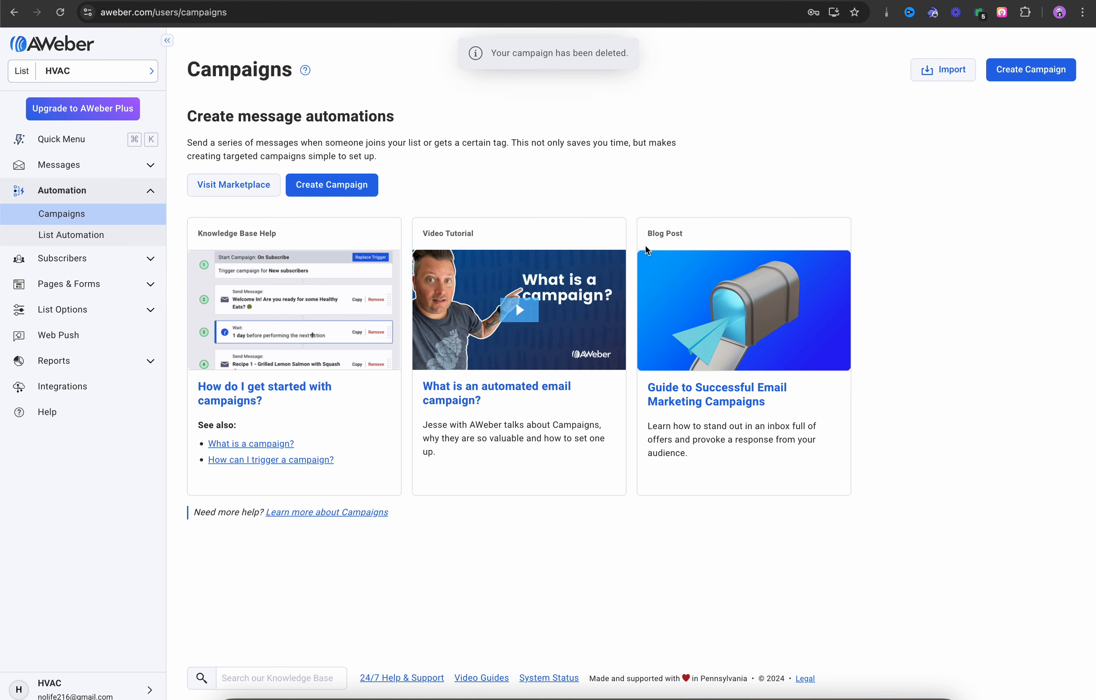
{"action": "left_click", "coordinate": [341, 193]}
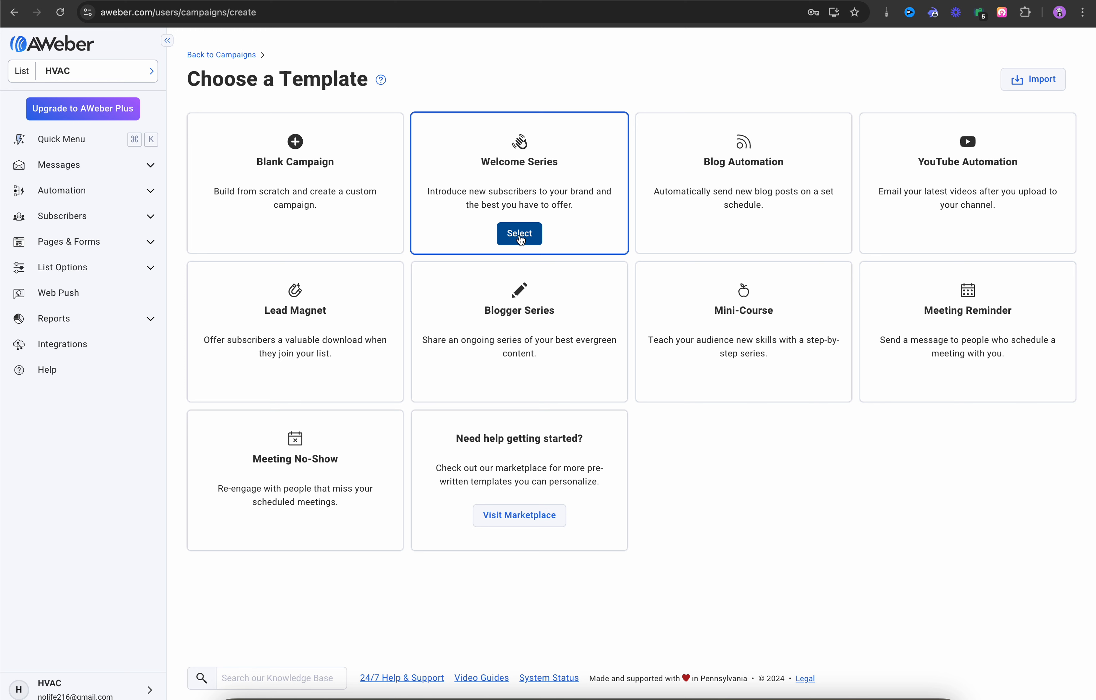
Step: Create a campaign from the Welcome Series template and open it in the campaign editor
{"action": "left_click", "coordinate": [519, 238]}
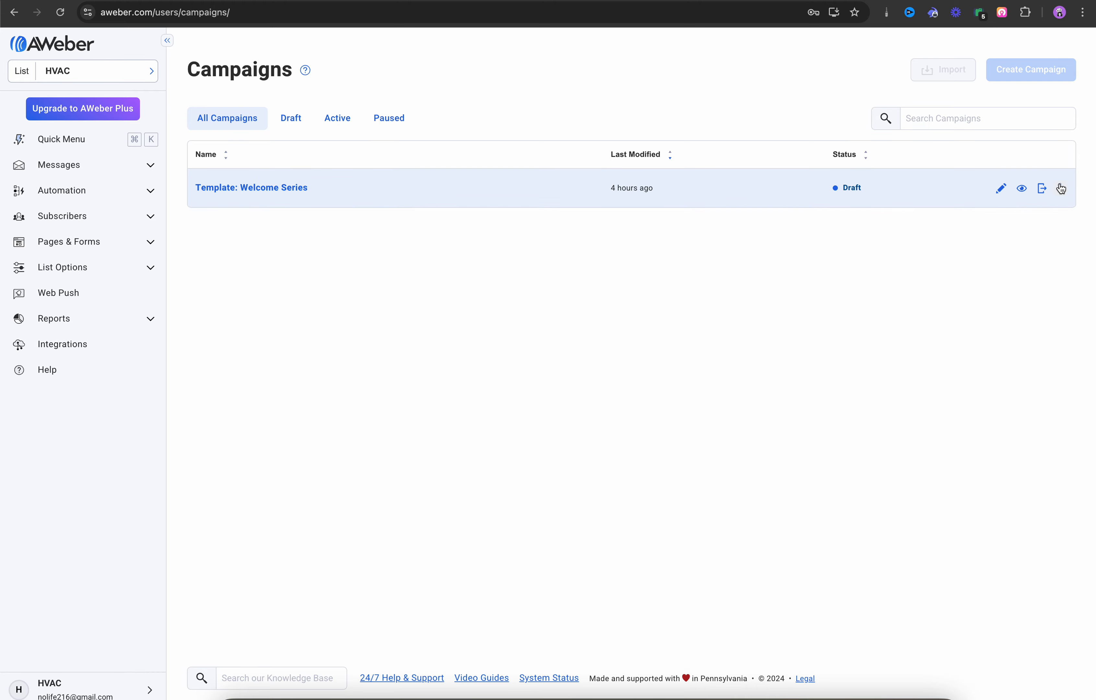
{"action": "left_click", "coordinate": [1002, 189]}
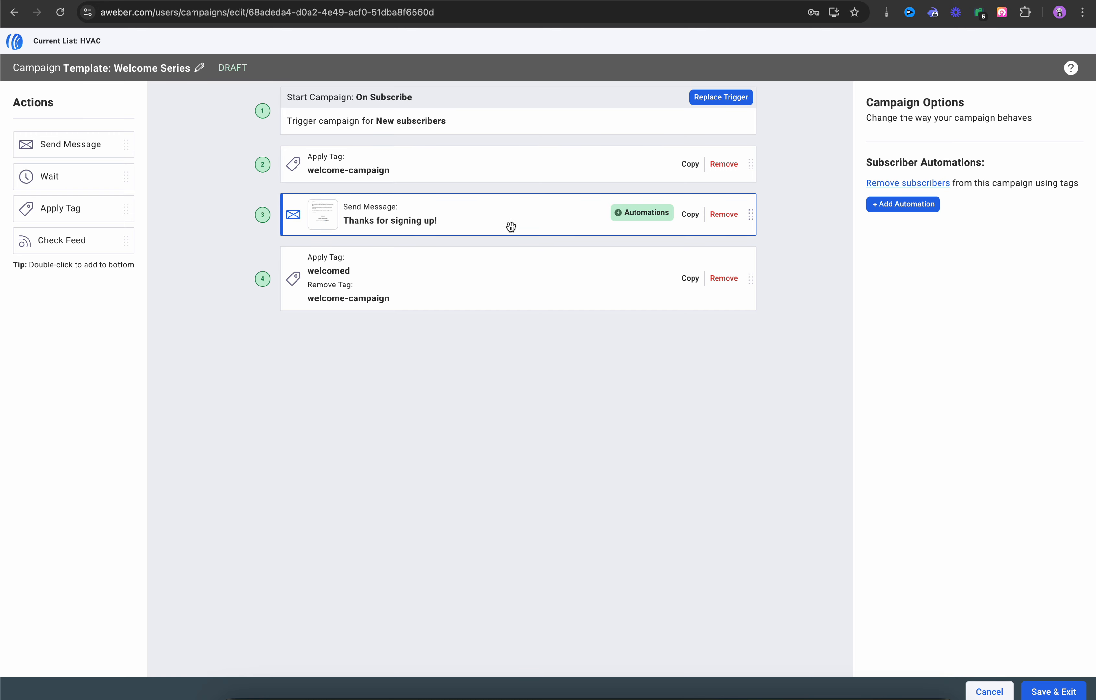
Step: Open the Send Message step's 'Thanks for signing up!' email in the message editor
{"action": "left_click", "coordinate": [396, 223]}
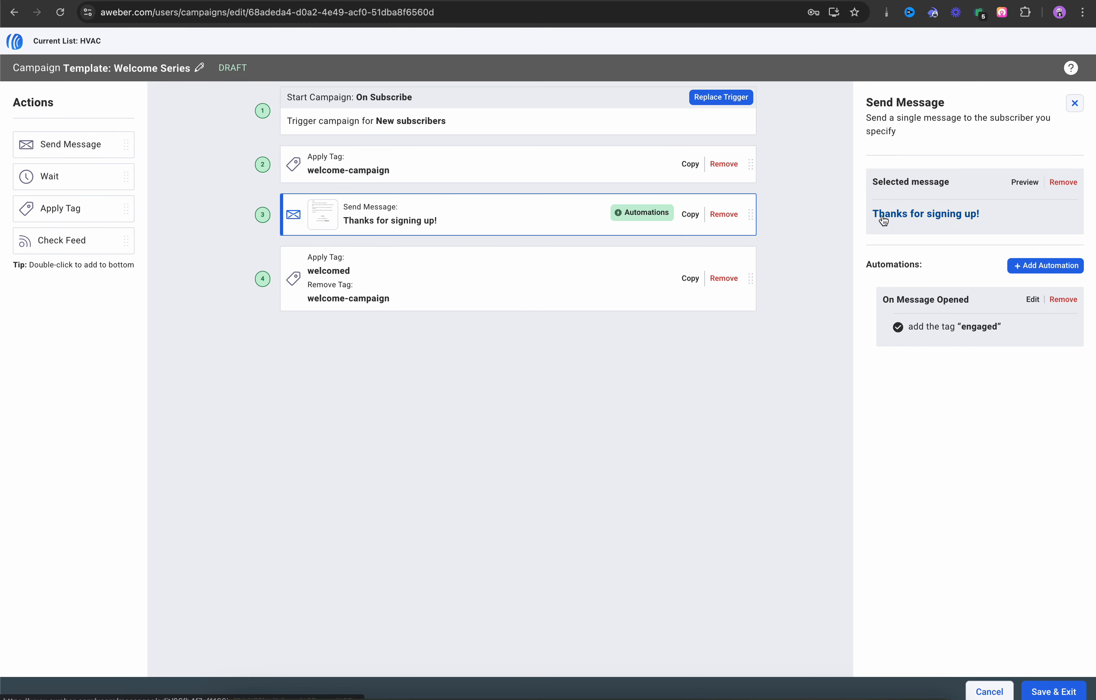
{"action": "left_click", "coordinate": [916, 220]}
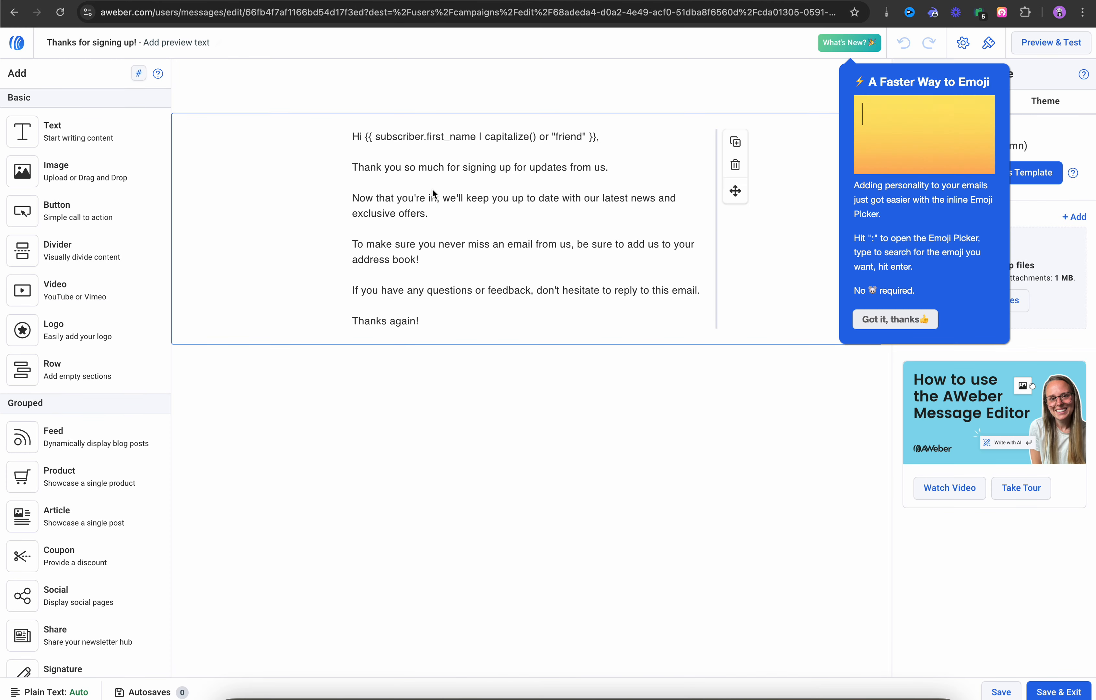
{"action": "left_click", "coordinate": [900, 318]}
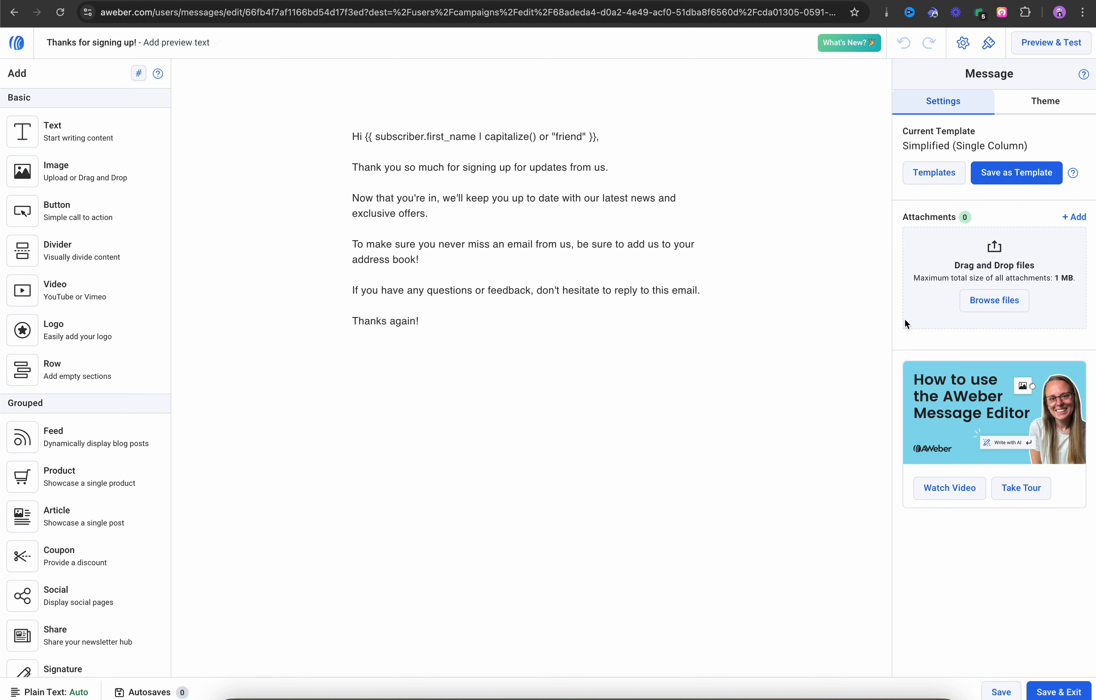
Step: Copy the Sign Up Email note's body, from 'Hi [Customer Name]' to the social media line
{"action": "left_click", "coordinate": [1, 196]}
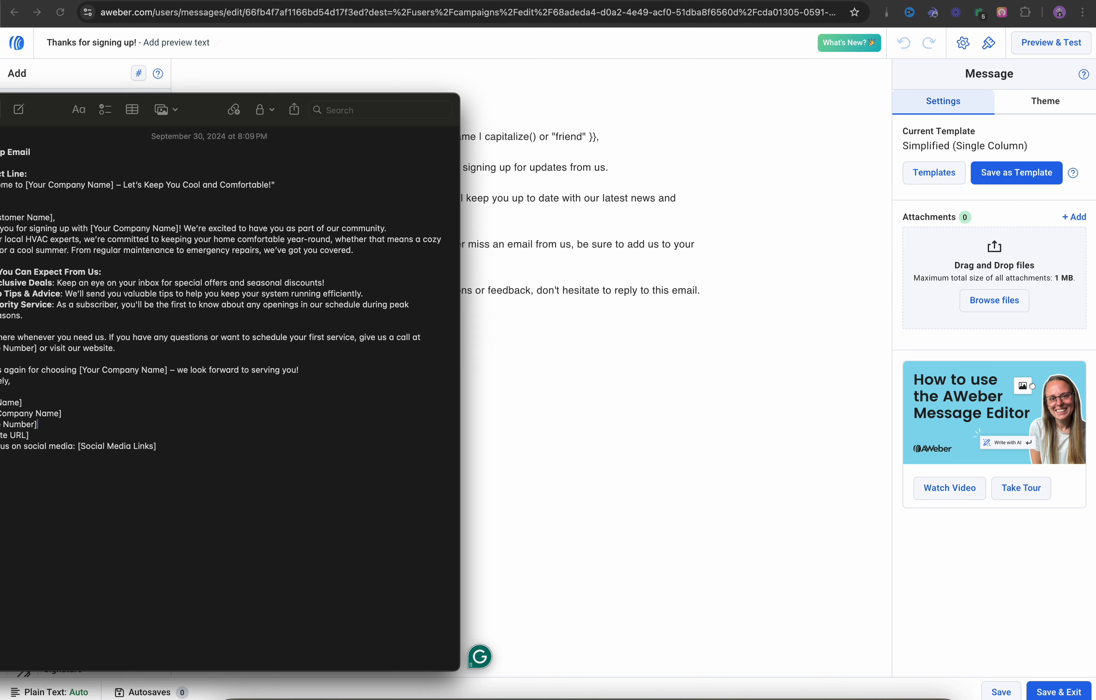
{"action": "left_click_drag", "start_coordinate": [48, 116], "coordinate": [97, 116]}
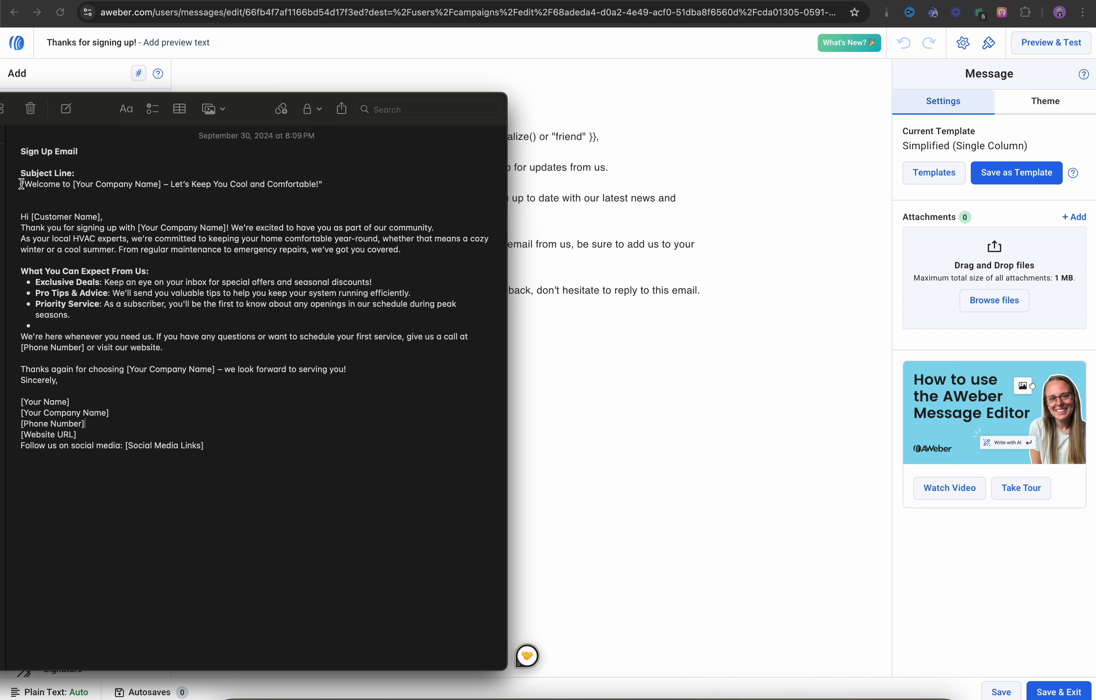
{"action": "mouse_move", "coordinate": [91, 115]}
{"action": "left_mouse_down"}
{"action": "mouse_move", "coordinate": [122, 351]}
{"action": "mouse_move", "coordinate": [106, 106]}
{"action": "left_mouse_up"}
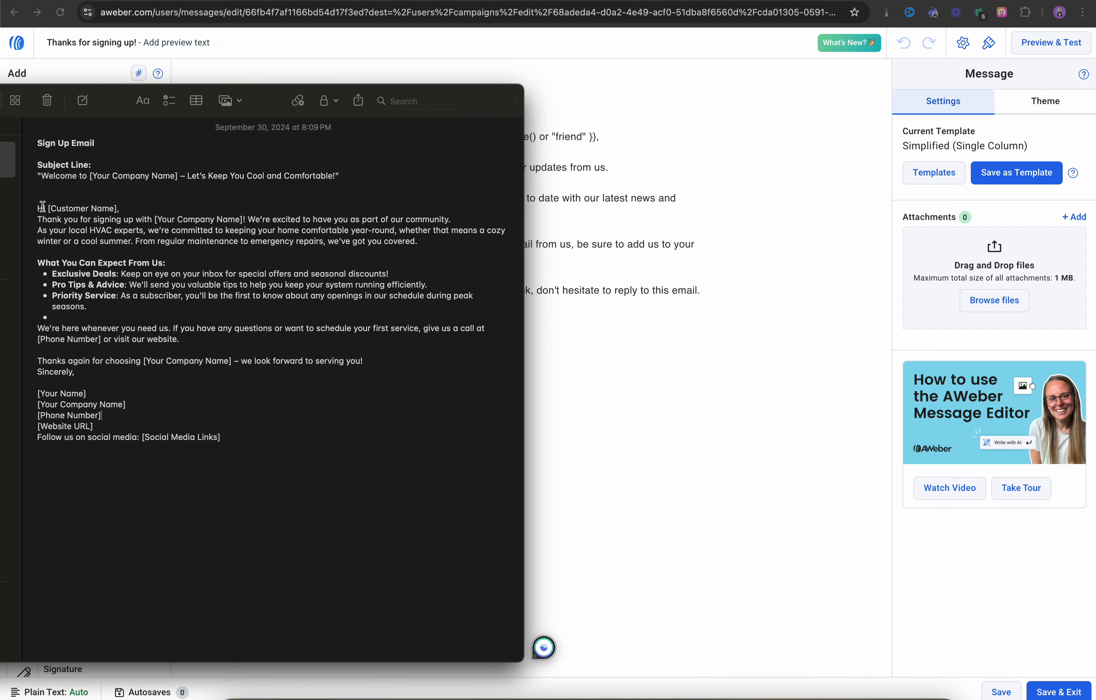
{"action": "left_click_drag", "start_coordinate": [37, 207], "coordinate": [227, 435]}
{"action": "right_click", "coordinate": [165, 380]}
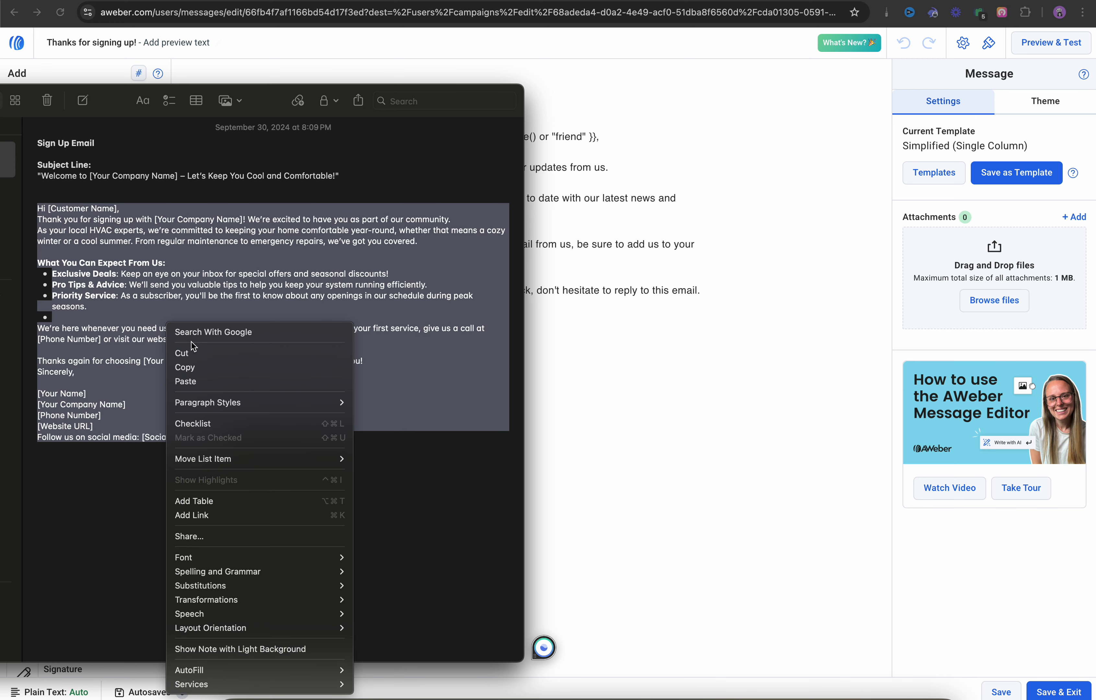
{"action": "left_click", "coordinate": [187, 367]}
{"action": "left_click", "coordinate": [606, 330]}
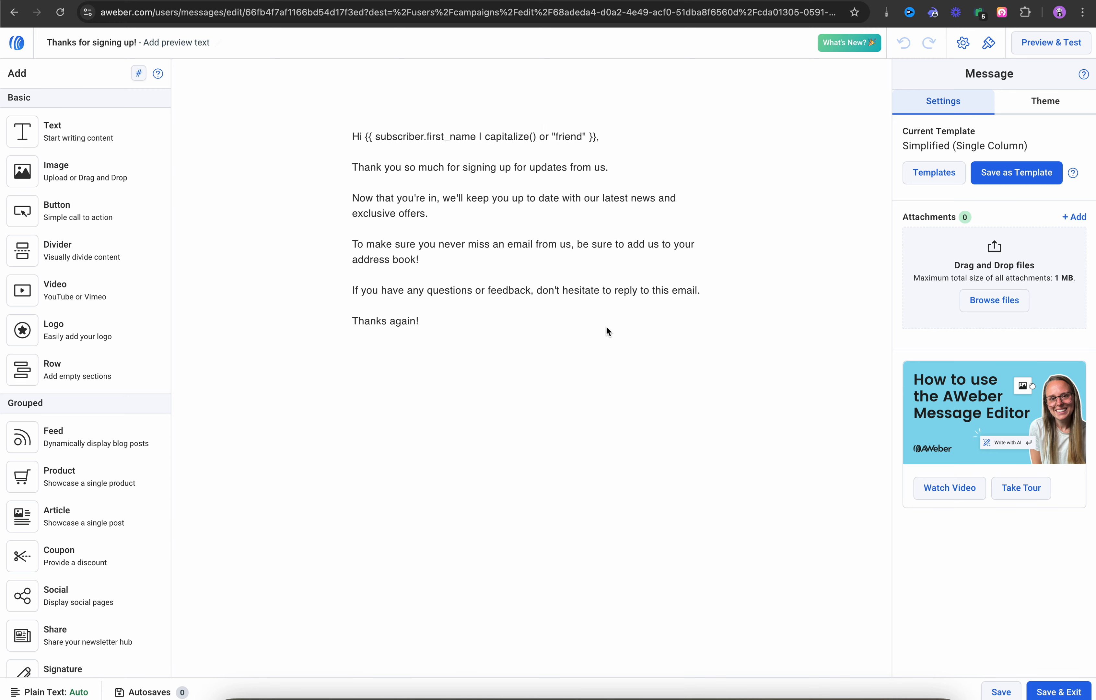
Step: Replace the email's existing body text with the pasted HVAC welcome message
{"action": "left_click", "coordinate": [352, 136]}
{"action": "left_click_drag", "start_coordinate": [353, 136], "coordinate": [471, 314]}
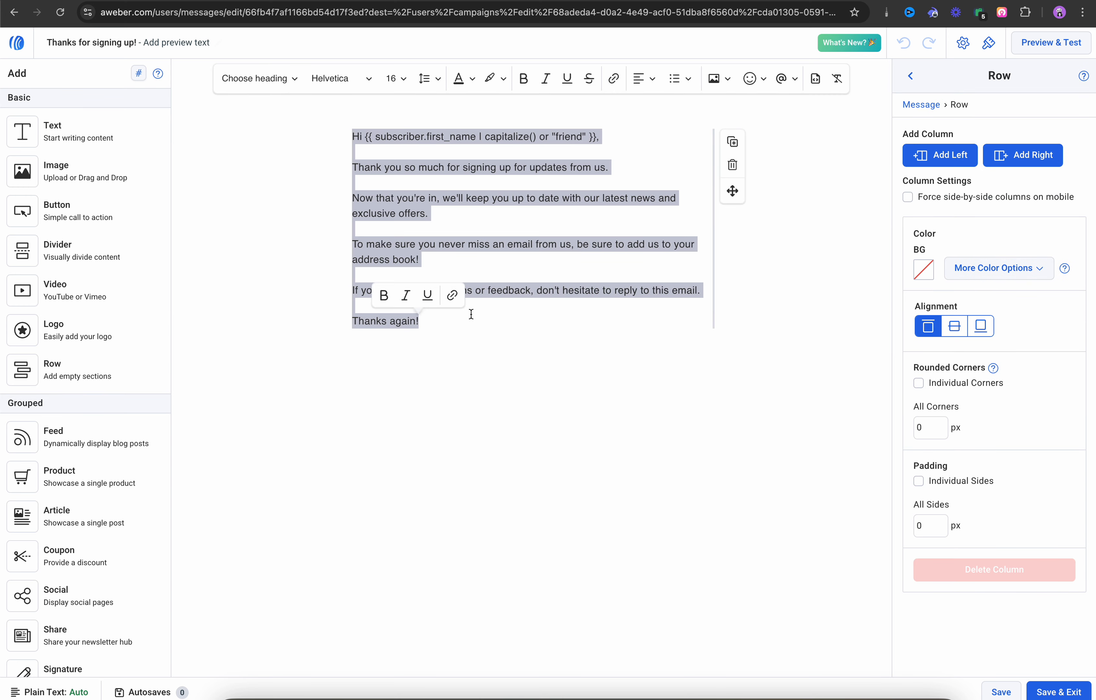
{"action": "key", "text": "super+v"}
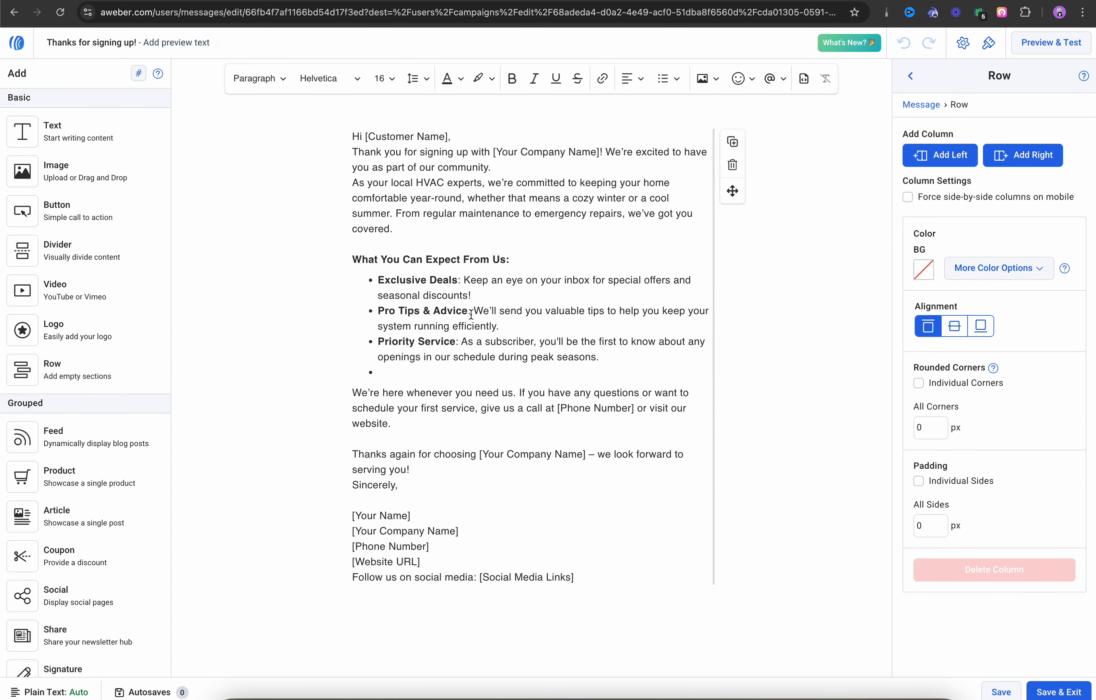
Step: Add blank lines after the greeting and before the community and maintenance sentences
{"action": "left_click", "coordinate": [456, 138]}
{"action": "key", "text": "Return"}
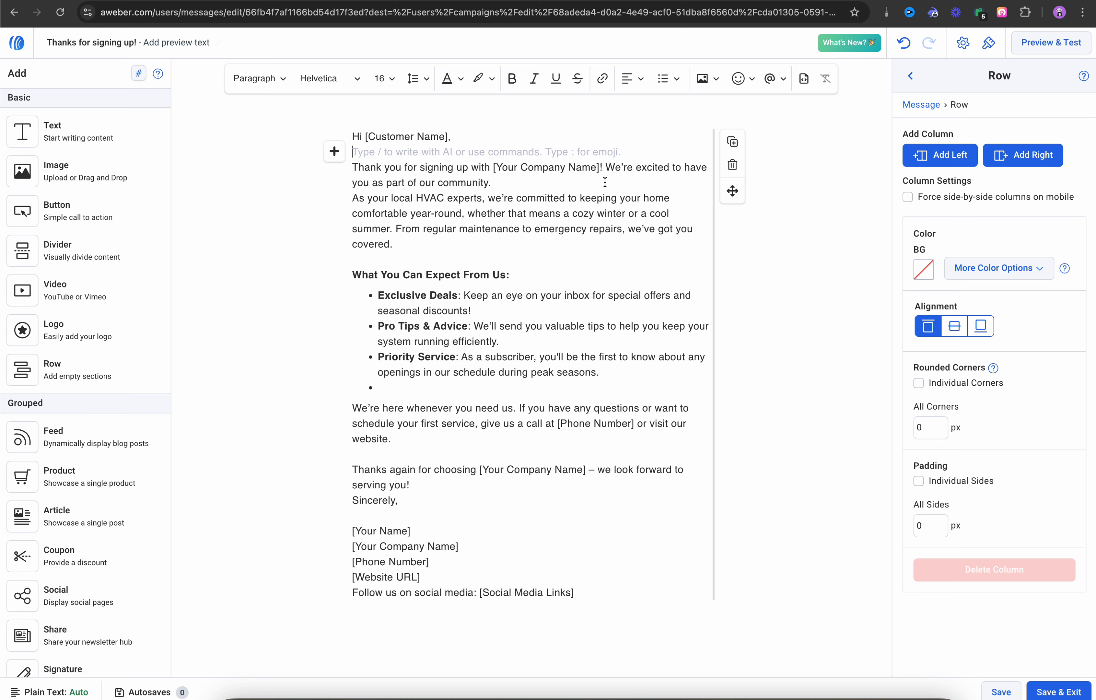
{"action": "left_click", "coordinate": [606, 167]}
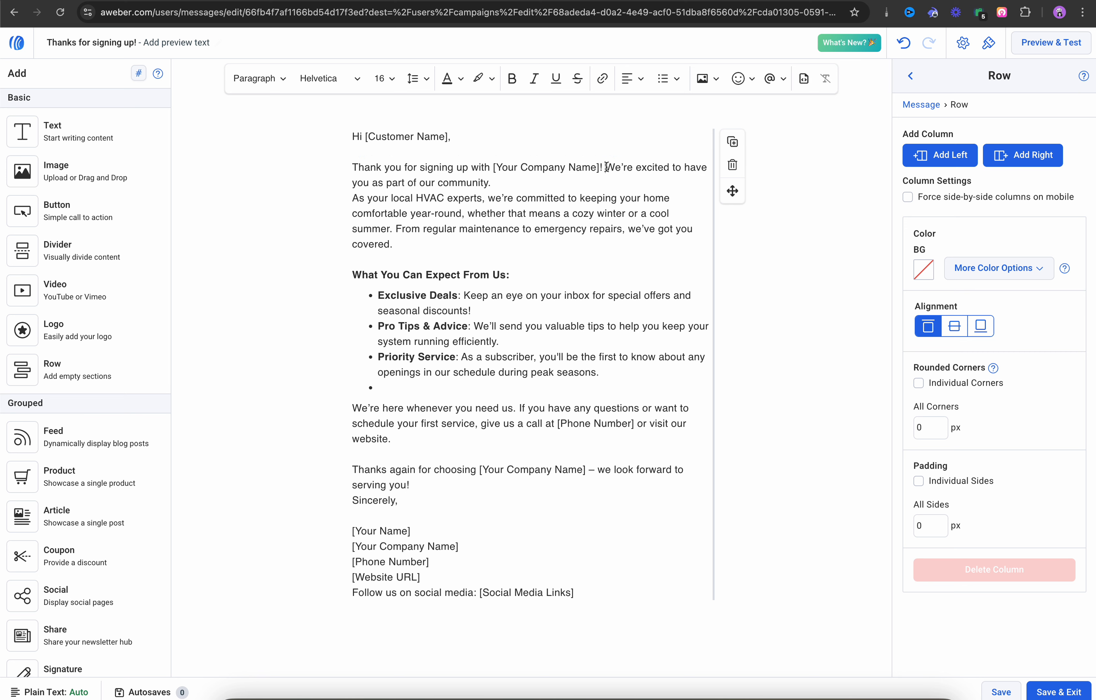
{"action": "key", "text": "Return"}
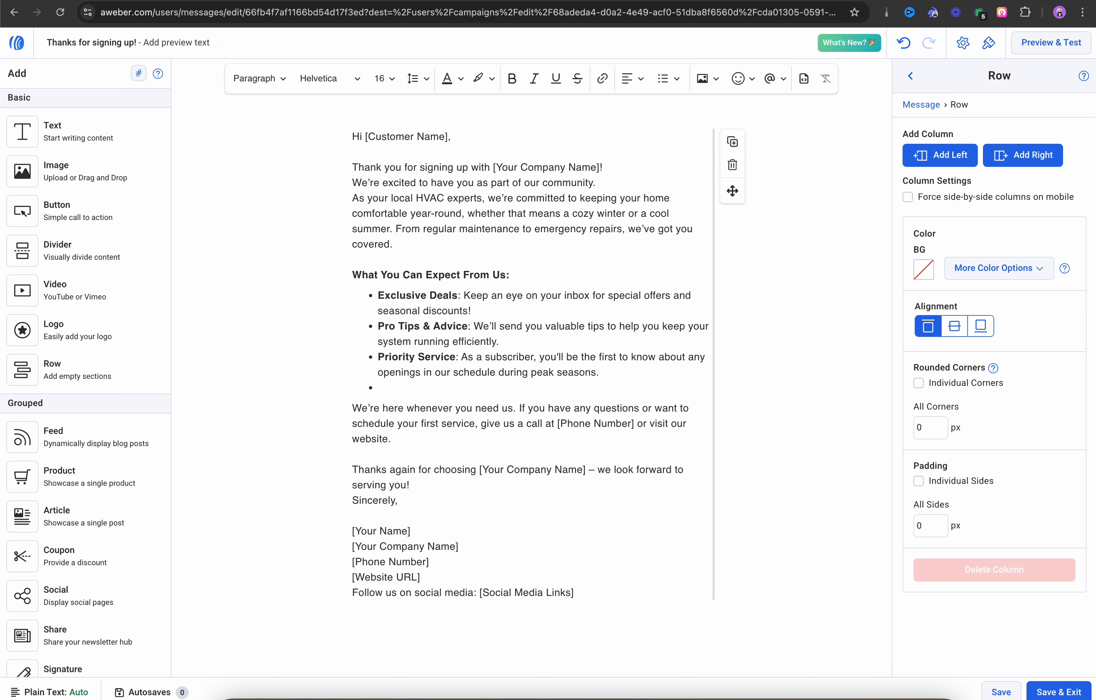
{"action": "key", "text": "Return"}
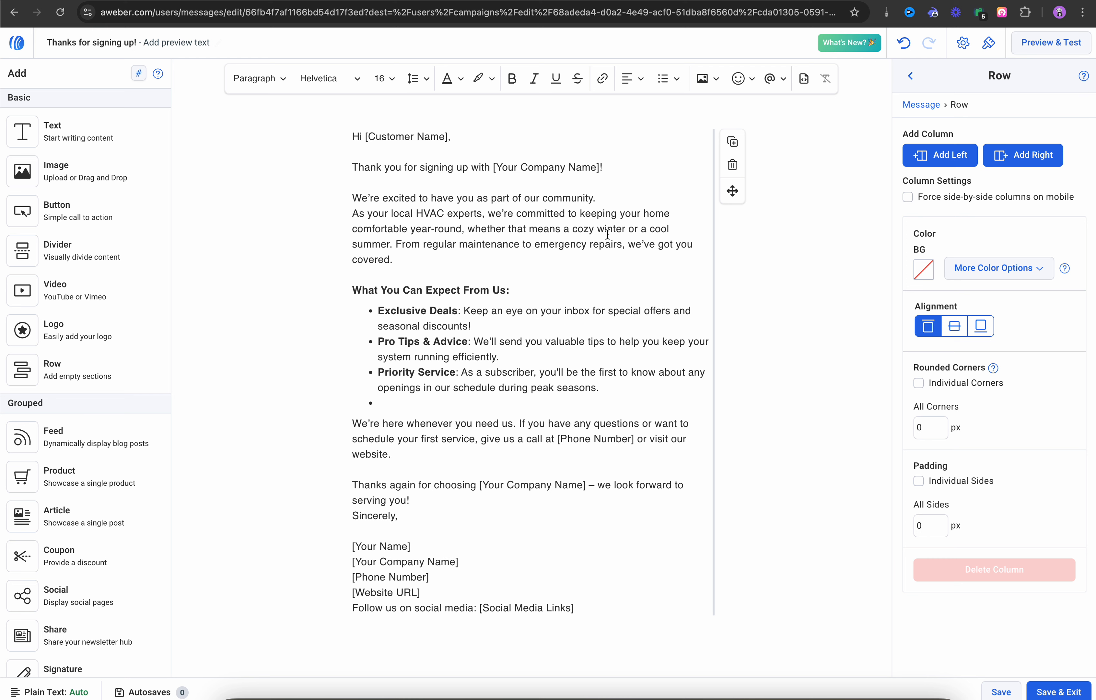
{"action": "left_click", "coordinate": [395, 245]}
{"action": "key", "text": "shift+Return"}
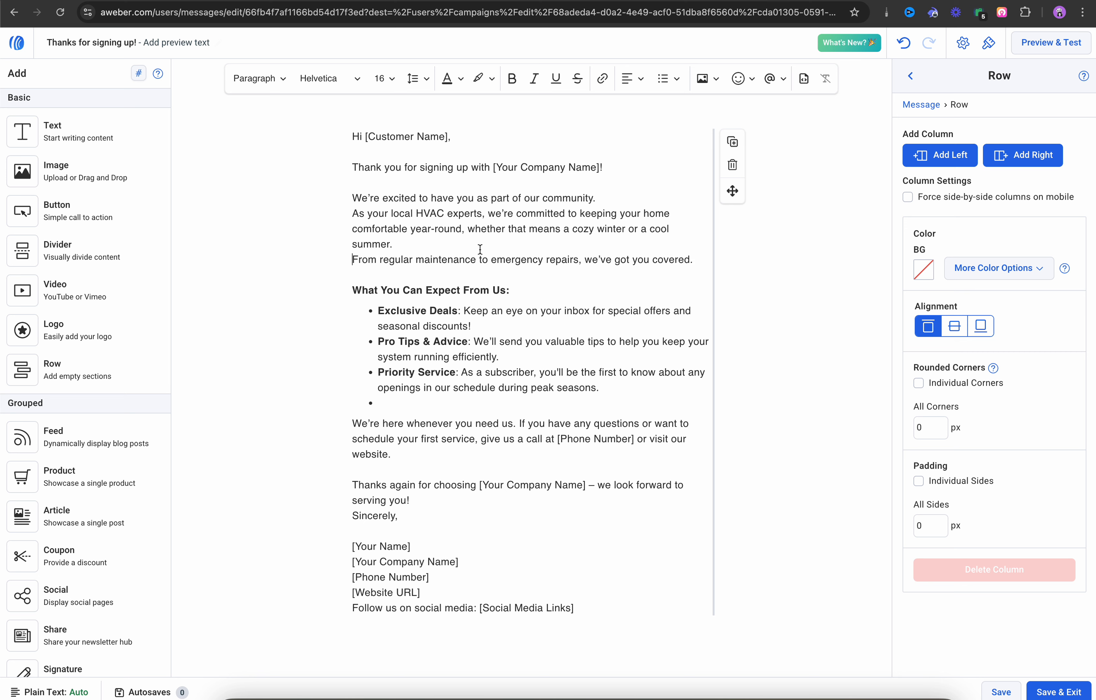
{"action": "key", "text": "shift+Return"}
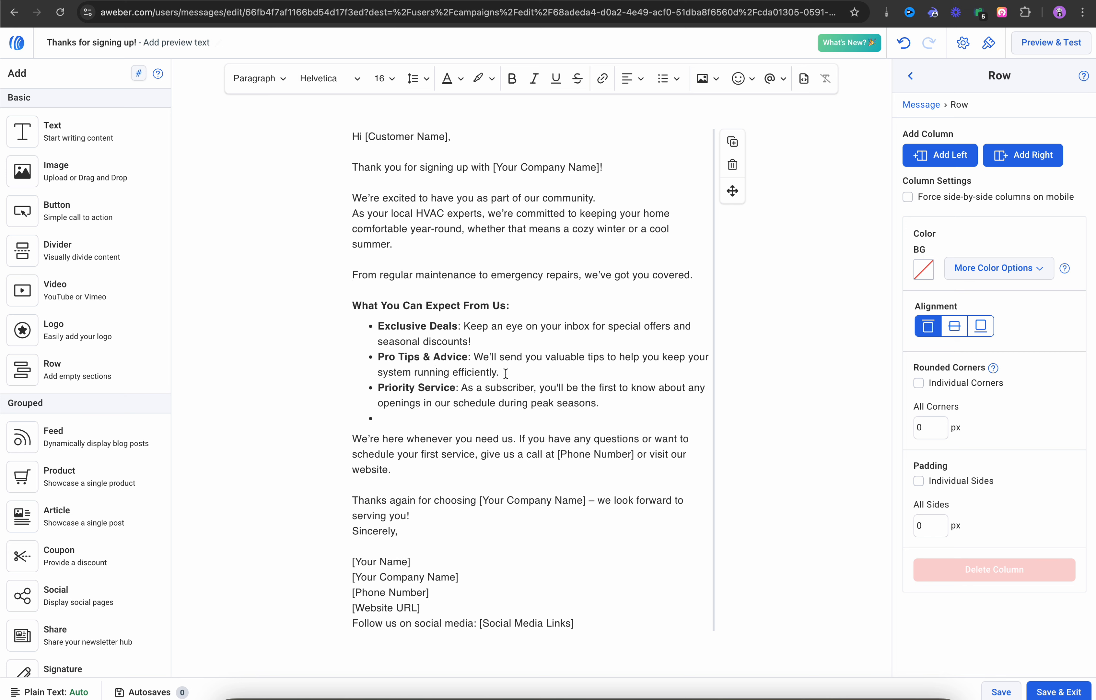
Step: Delete the empty bullet below Priority Service in the What You Can Expect From Us list
{"action": "left_click", "coordinate": [376, 418]}
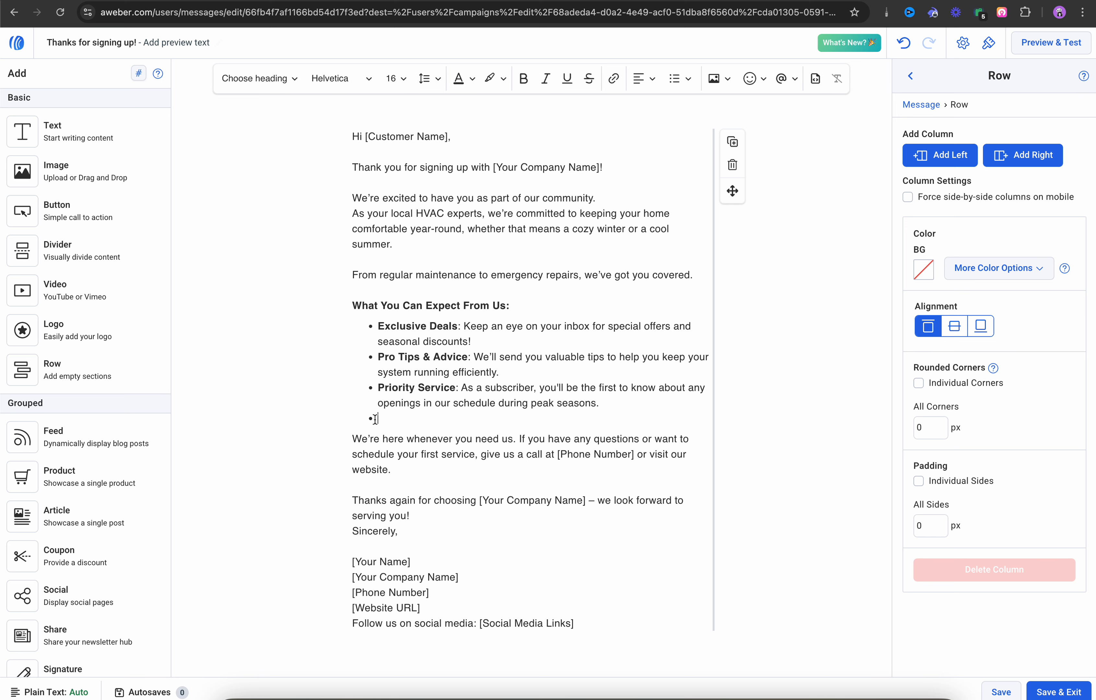
{"action": "key", "text": "BackSpace"}
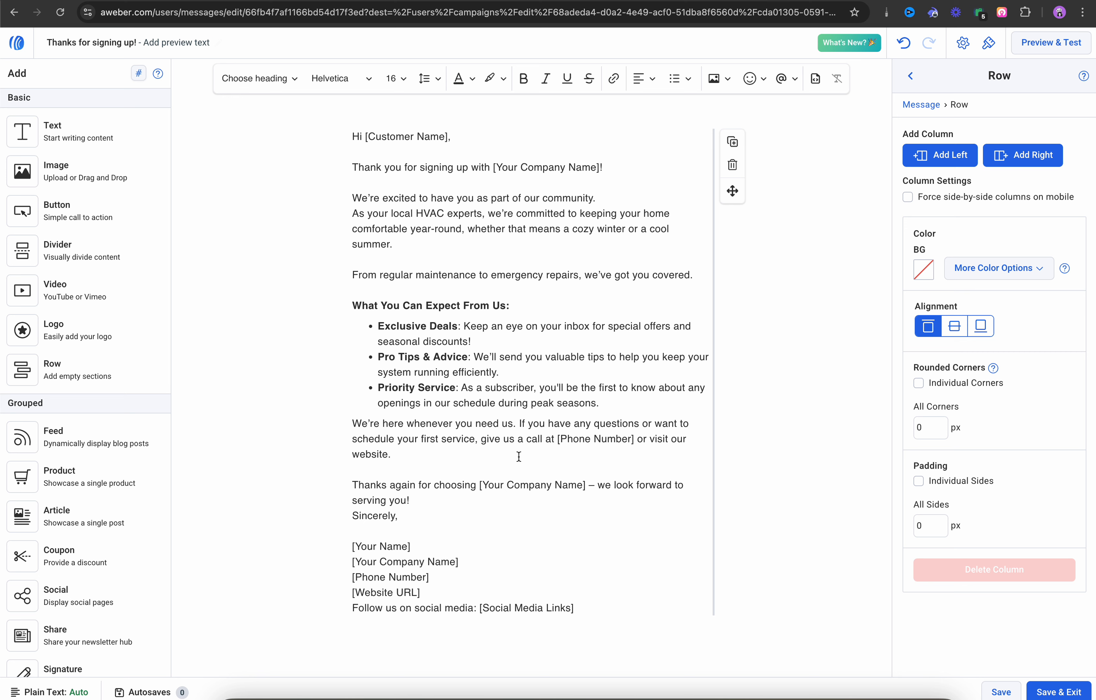
Step: Save and exit the welcome email, then the Template: Welcome Series campaign
{"action": "left_click", "coordinate": [1047, 693]}
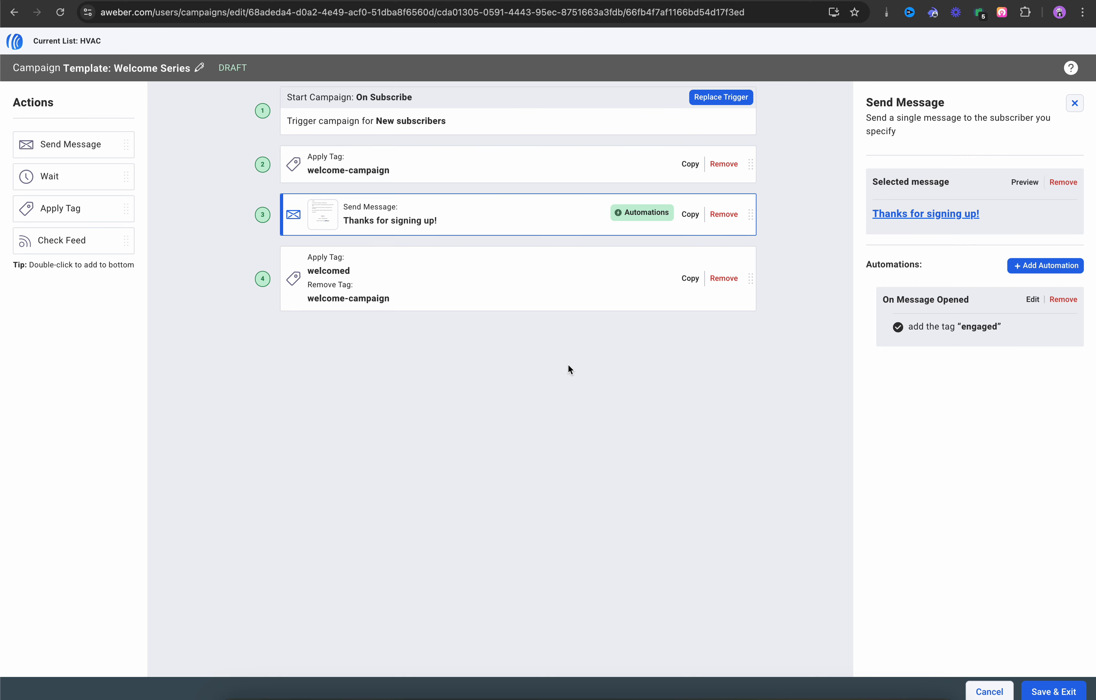
{"action": "left_click", "coordinate": [1059, 694]}
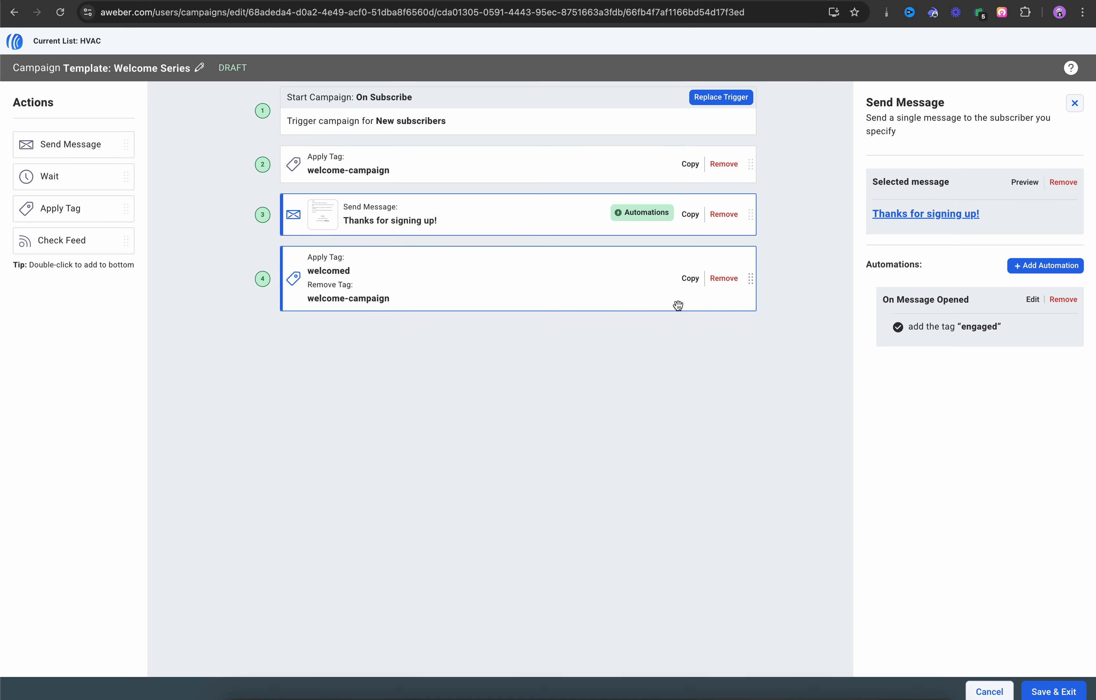
{"action": "left_click", "coordinate": [1053, 691]}
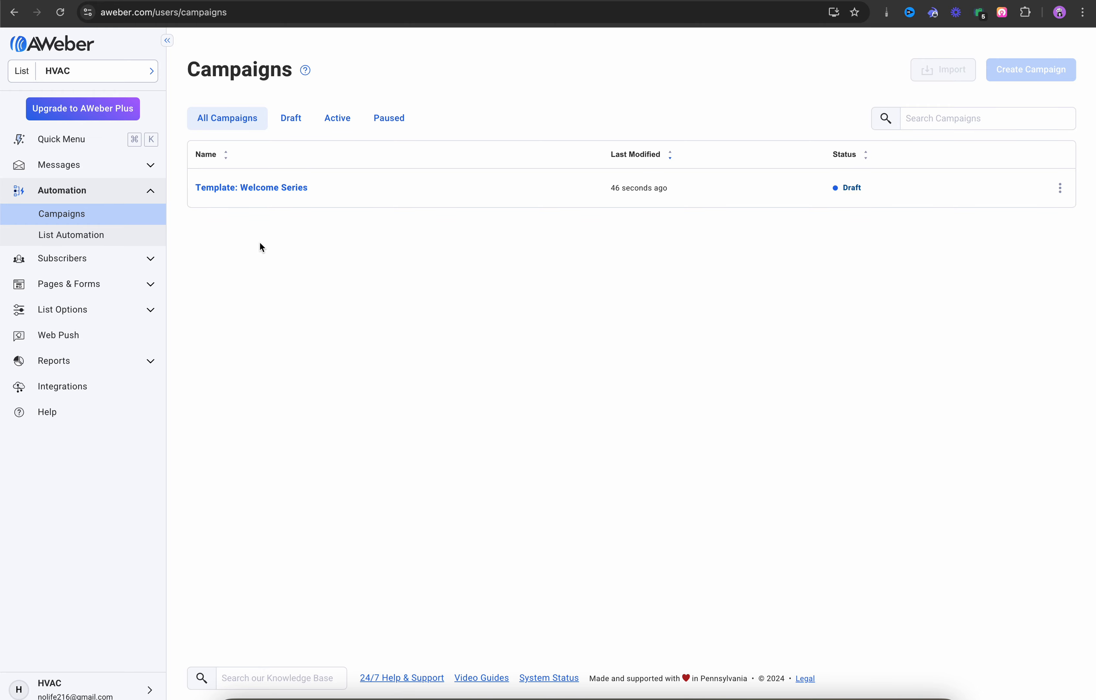
Step: From the Dashboard, skip the welcome-subscribers, first-product and Stripe steps, then all remaining steps
{"action": "left_click", "coordinate": [57, 143]}
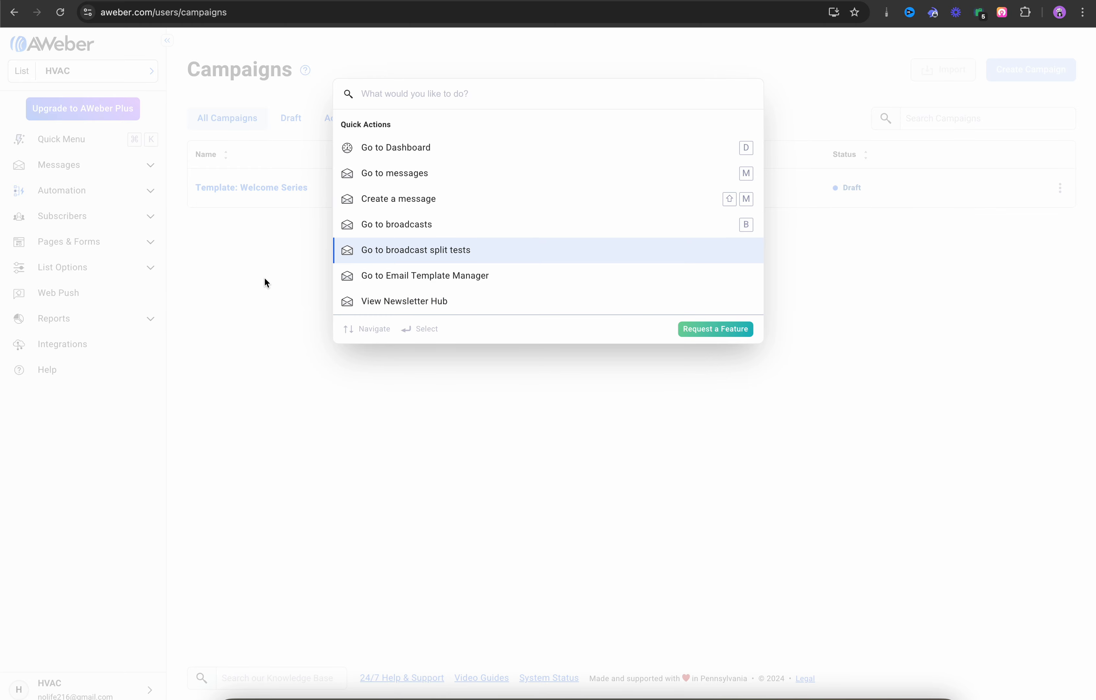
{"action": "left_click", "coordinate": [385, 147]}
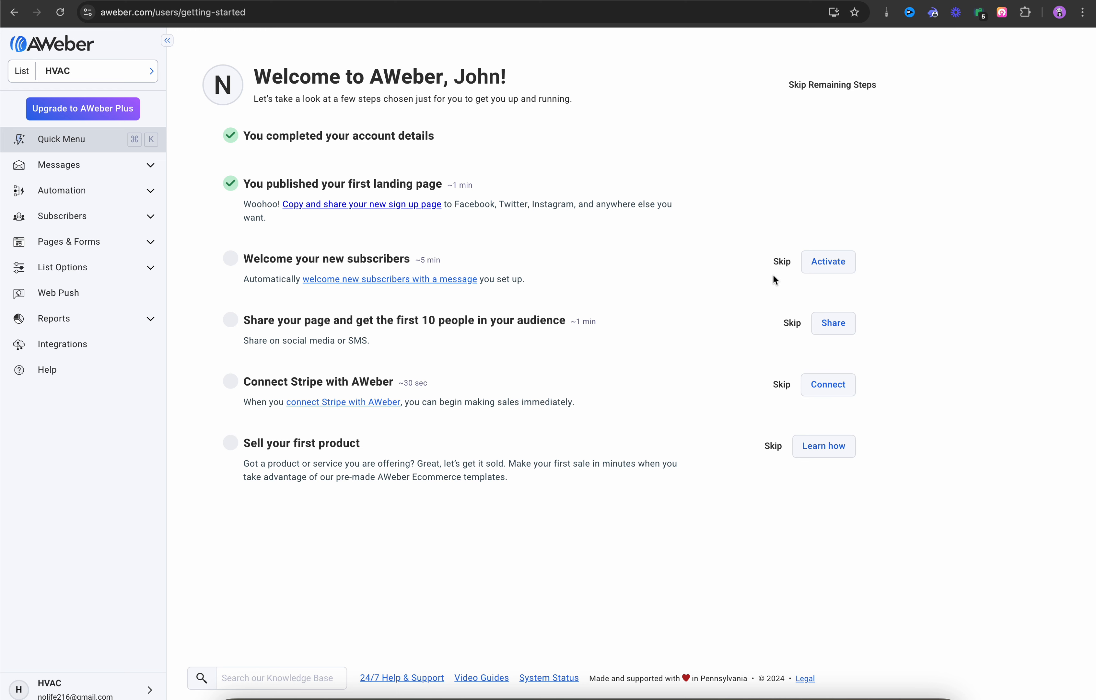
{"action": "left_click", "coordinate": [782, 262]}
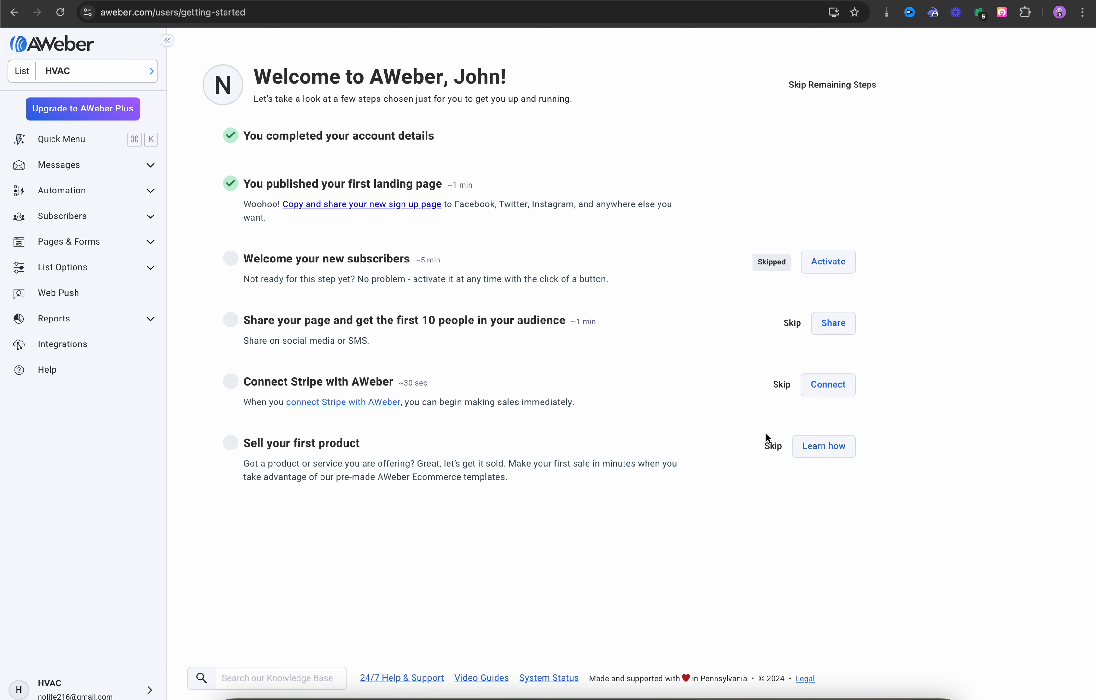
{"action": "left_click", "coordinate": [773, 447]}
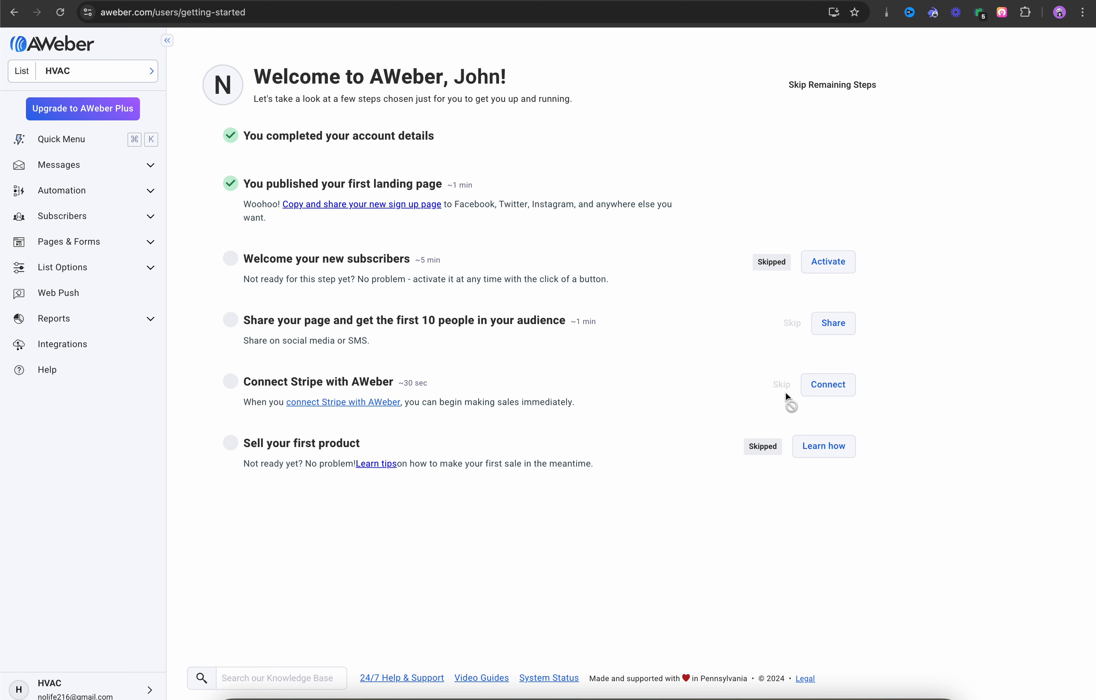
{"action": "left_click", "coordinate": [781, 385]}
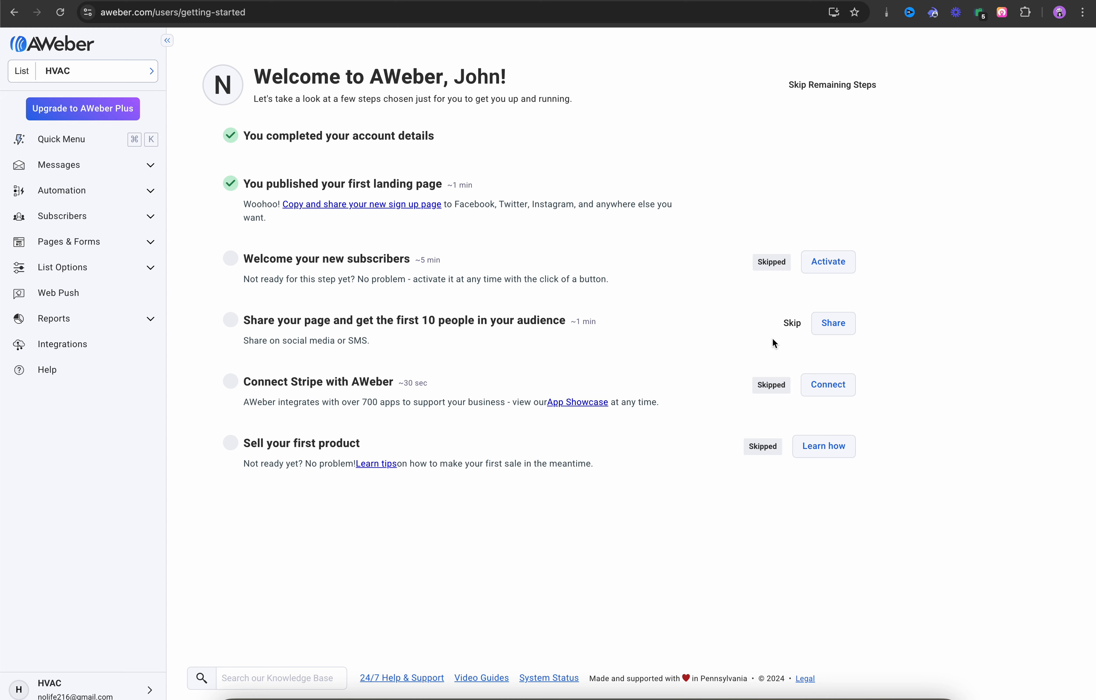
{"action": "left_click", "coordinate": [829, 86]}
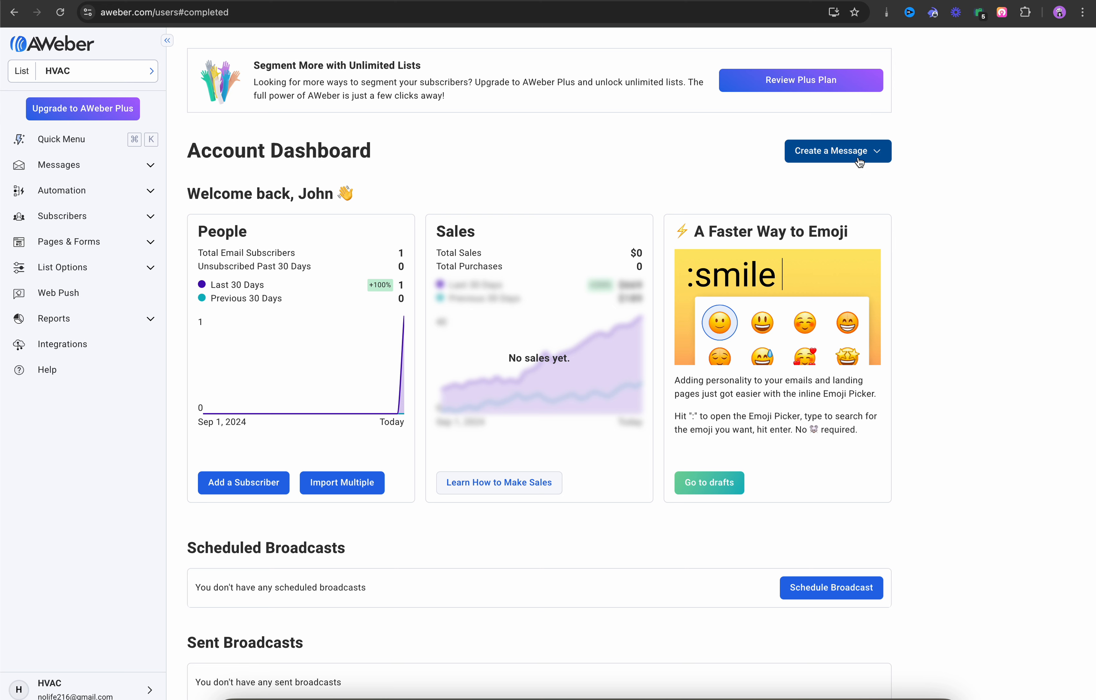
Step: Go to Messages and start a new broadcast using the Plain Text Editor
{"action": "left_click", "coordinate": [854, 591]}
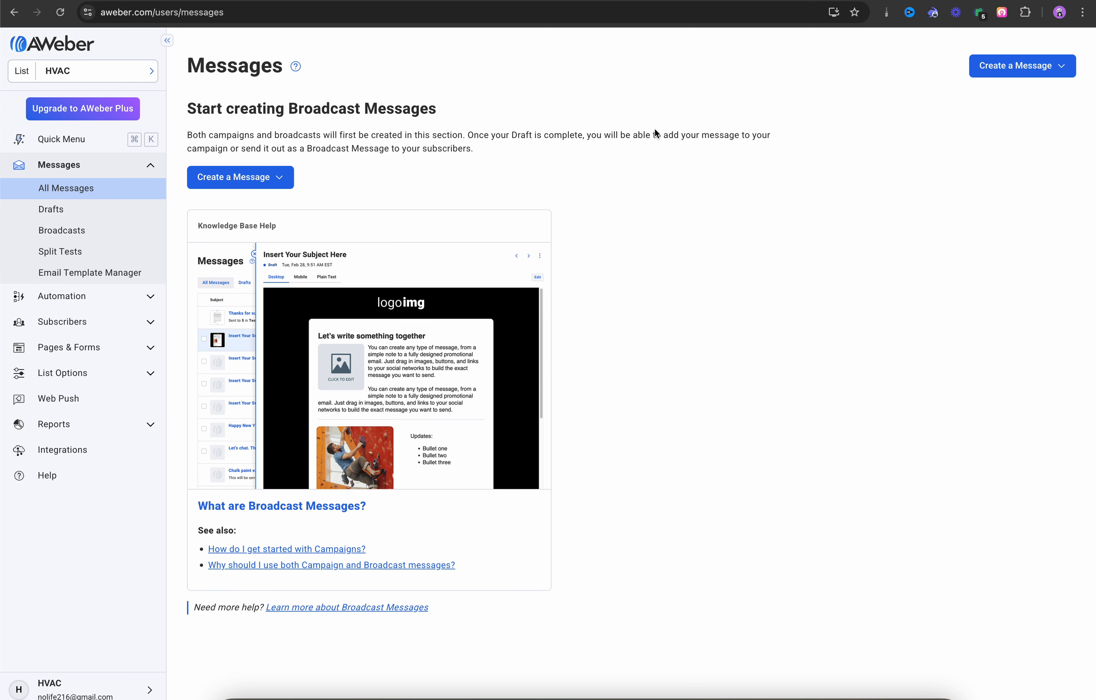
{"action": "left_click", "coordinate": [282, 179]}
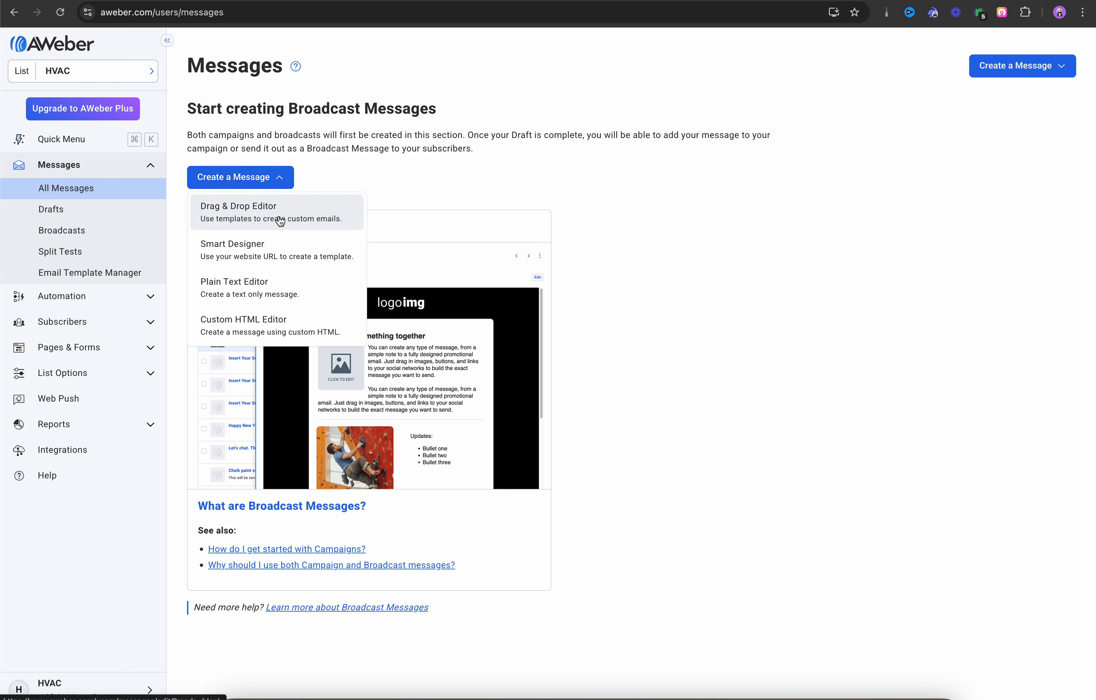
{"action": "left_click", "coordinate": [248, 292]}
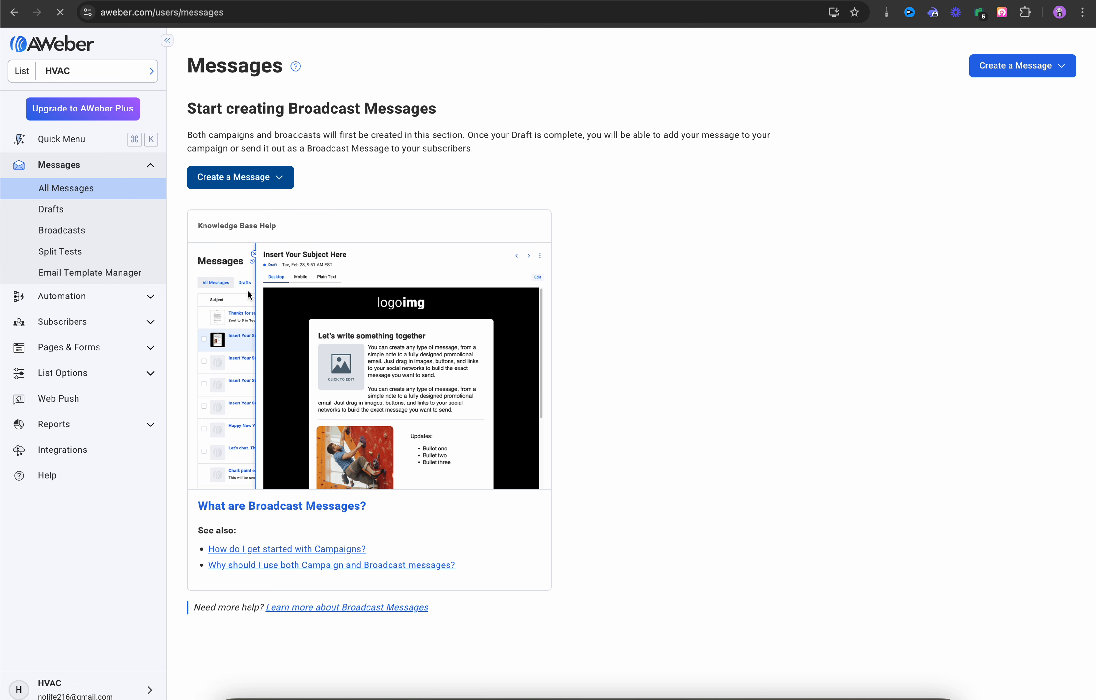